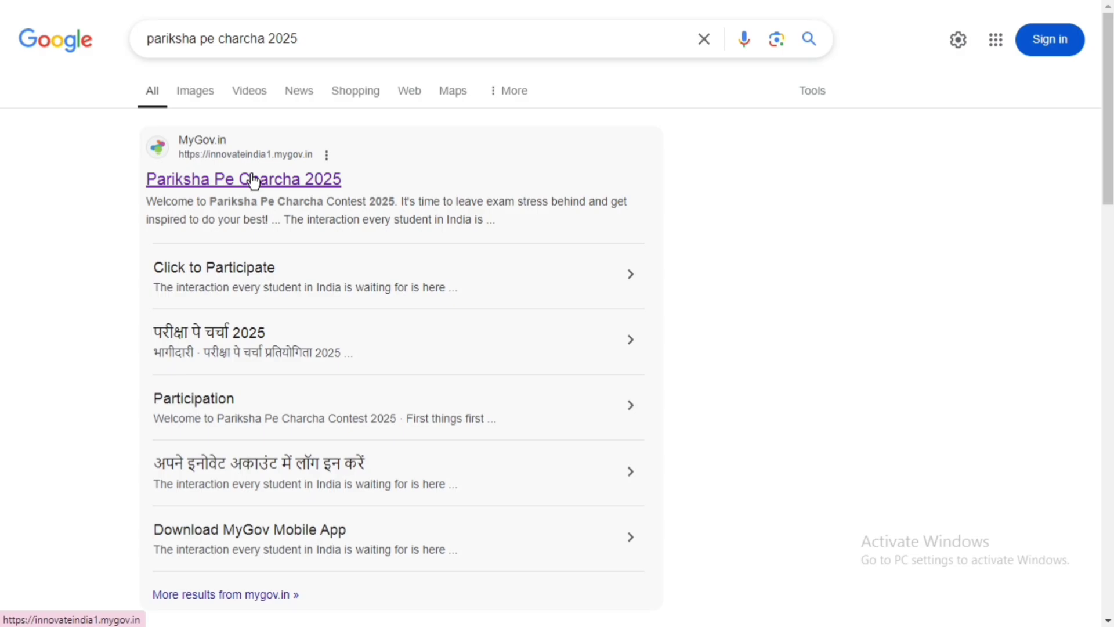
Open the MyGov Pariksha Pe Charcha 2025 site from the search results and go to its participation options
click(254, 181)
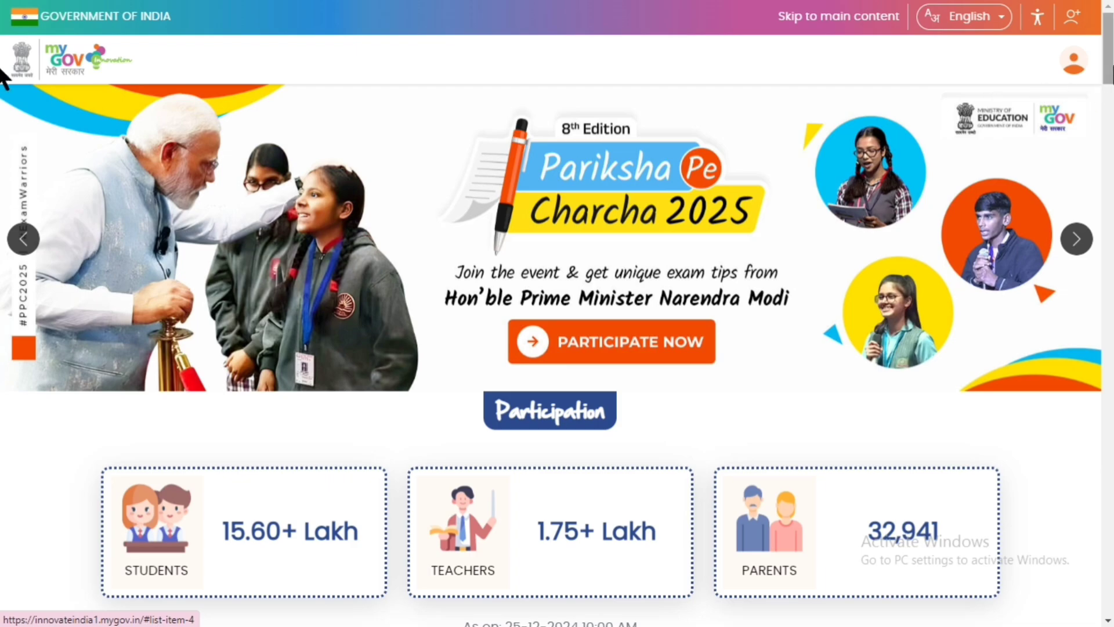
scroll(3, 112, down, 5)
scroll(3, 111, down, 4)
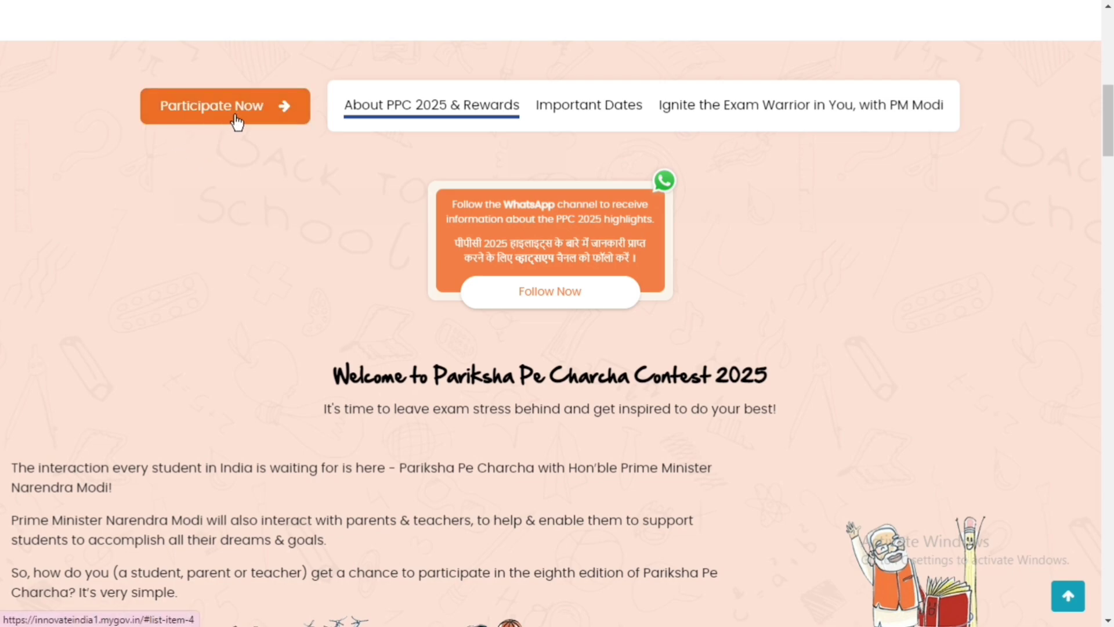
click(269, 113)
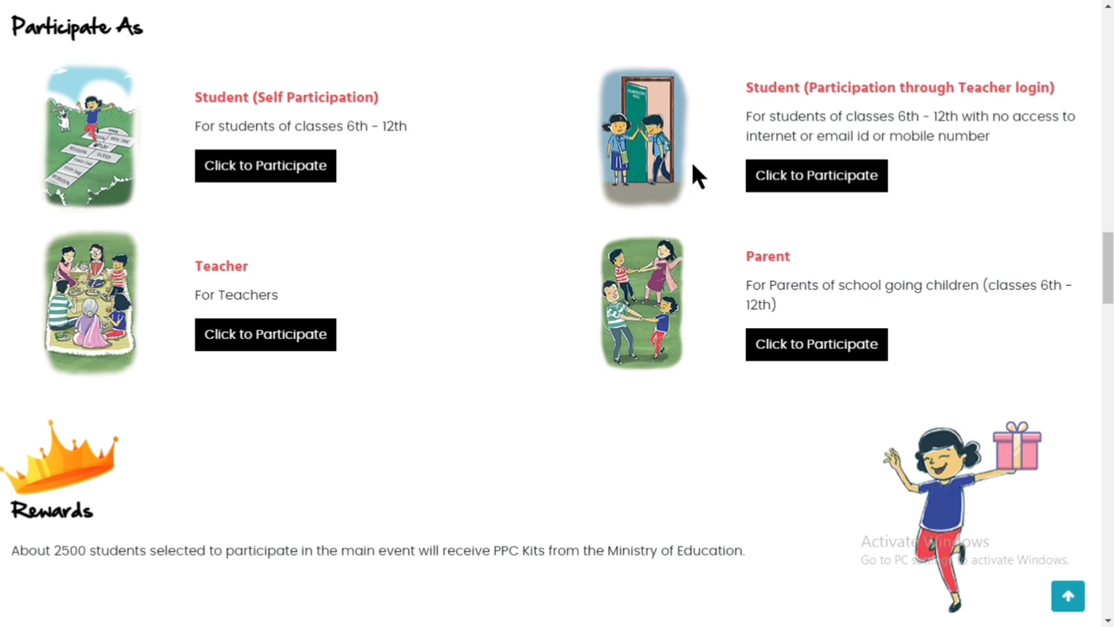
Read who may use Student (Participation through Teacher login) and start participating in that category
drag(747, 89, 1047, 87)
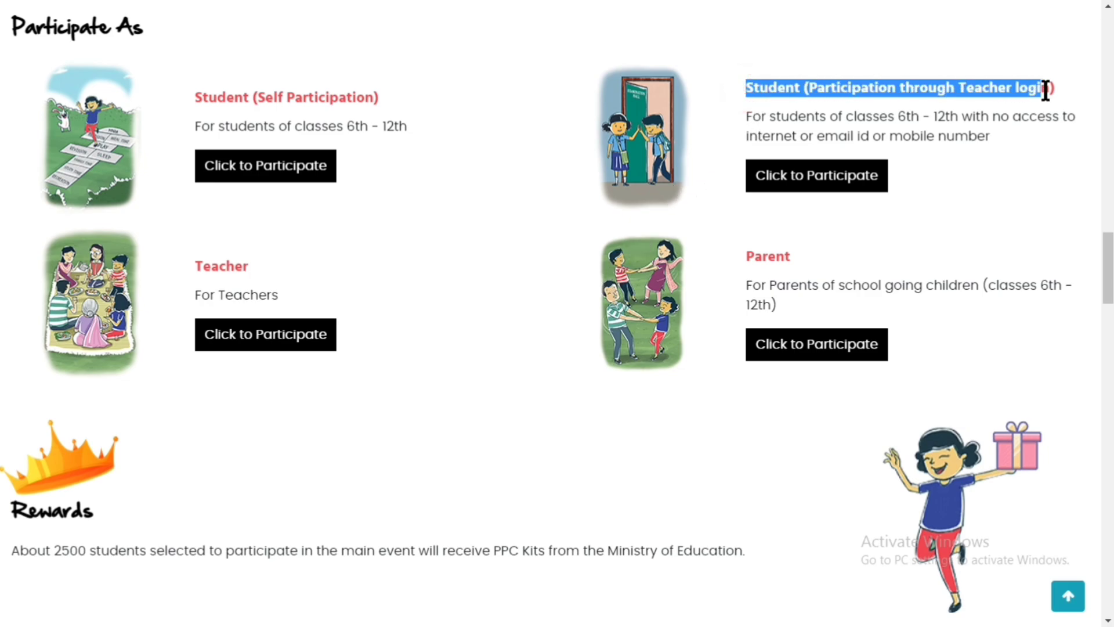
click(753, 116)
drag(753, 116, 1069, 116)
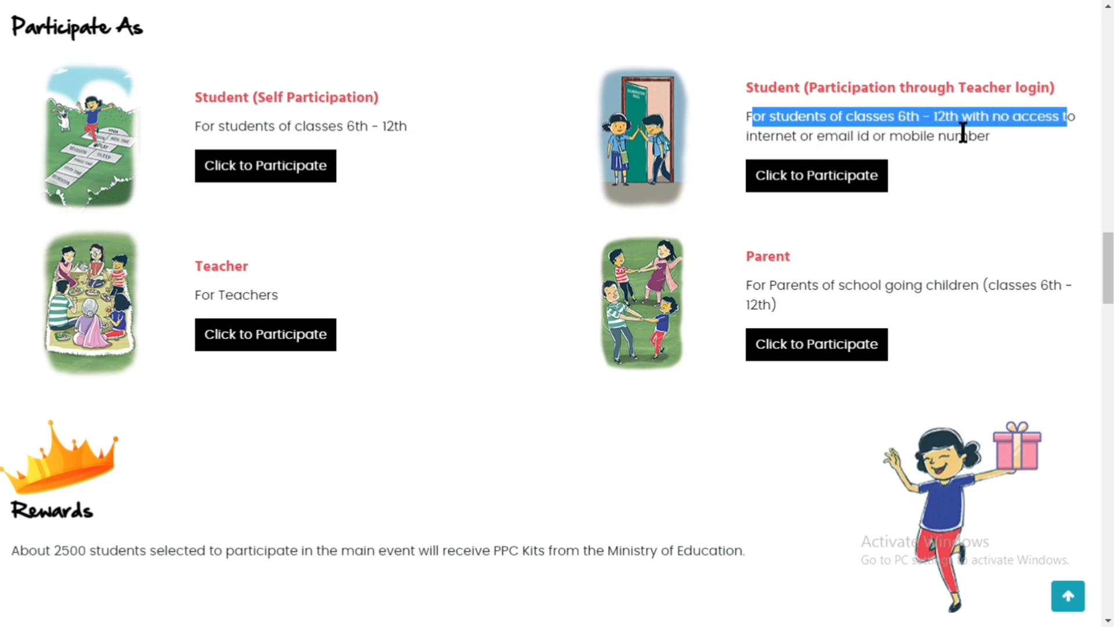
drag(749, 137, 992, 138)
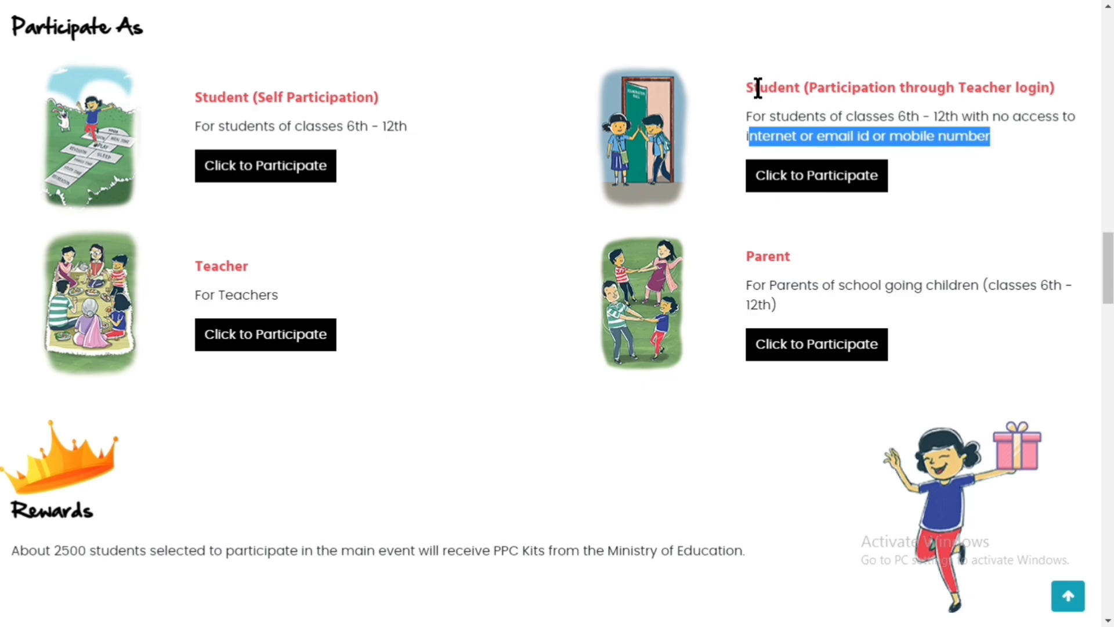
drag(759, 87, 1045, 88)
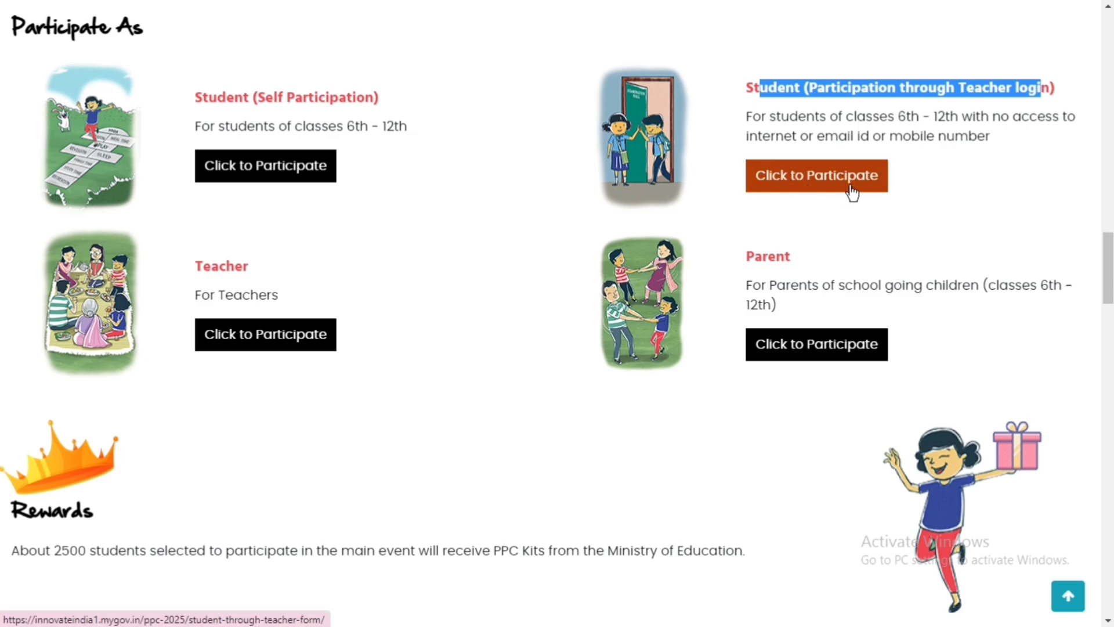
click(822, 191)
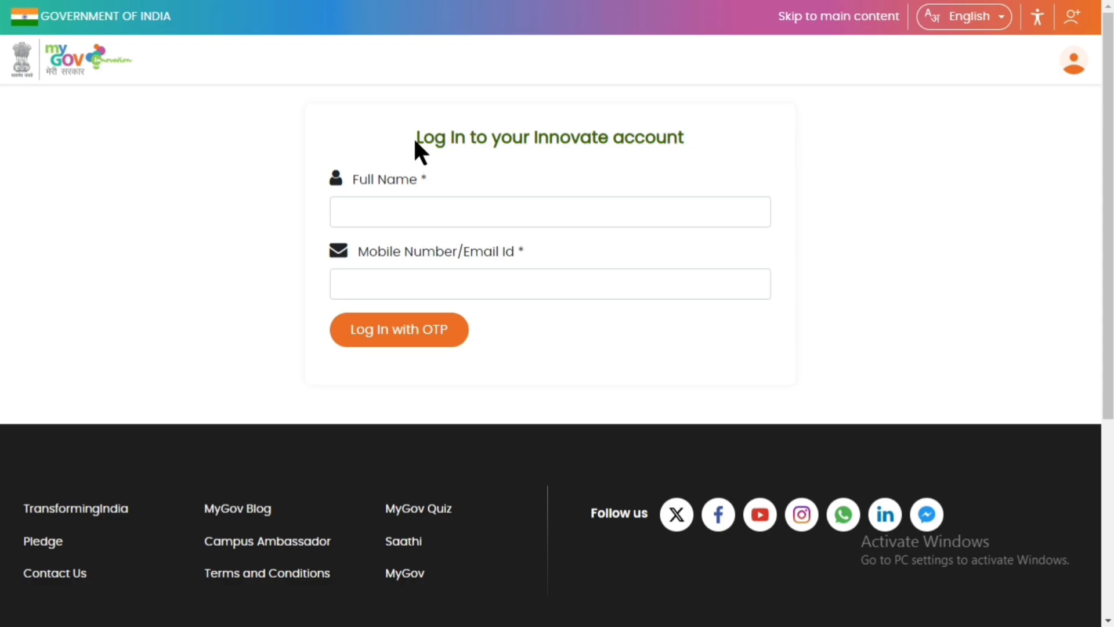
Log in to the Innovate account with the full name, mobile number and the OTP sent to it
drag(417, 140, 687, 139)
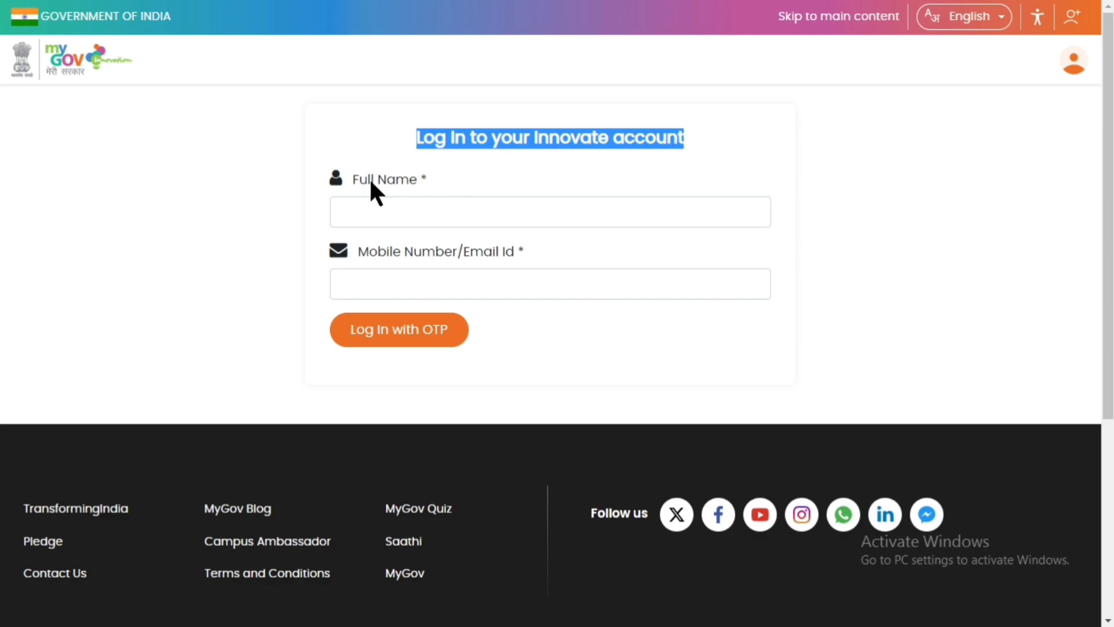
click(351, 181)
drag(351, 179, 428, 191)
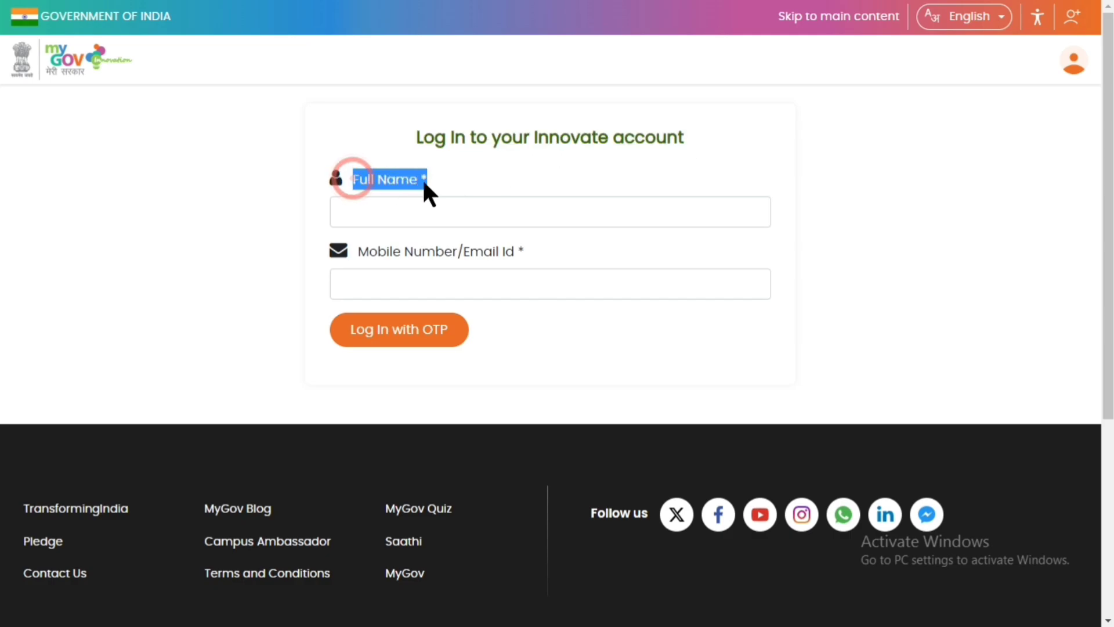
click(376, 203)
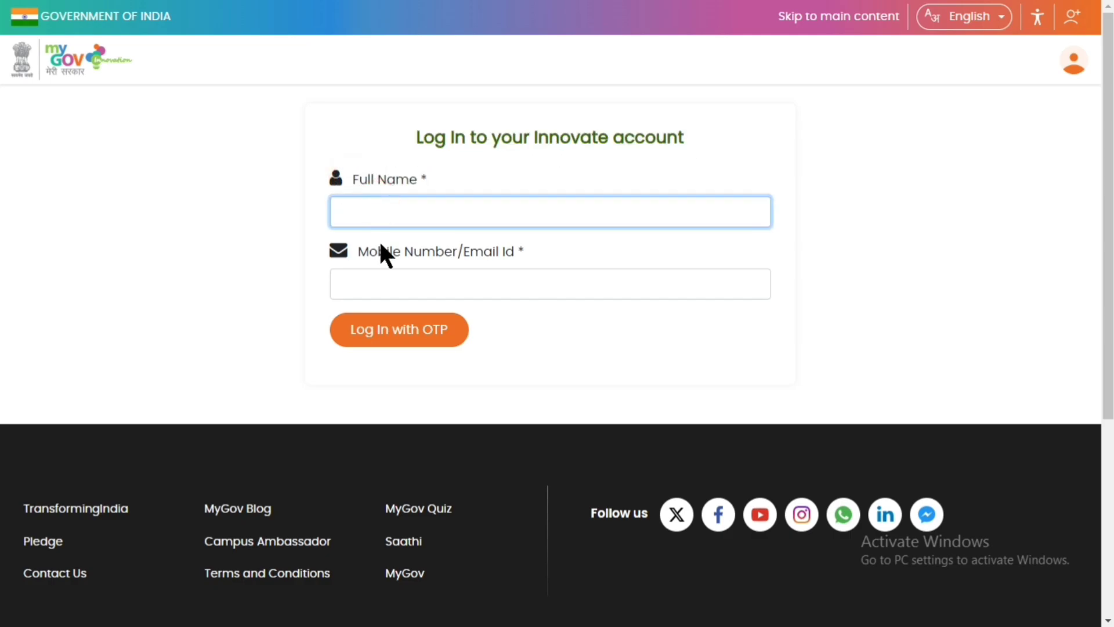
drag(359, 250, 522, 256)
click(391, 276)
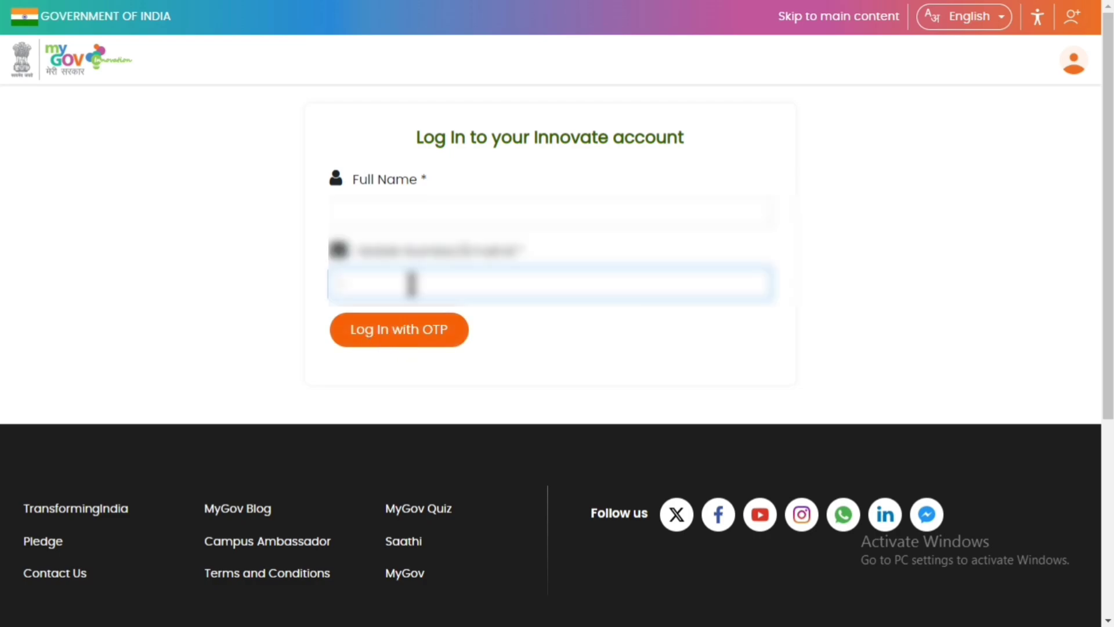
click(399, 330)
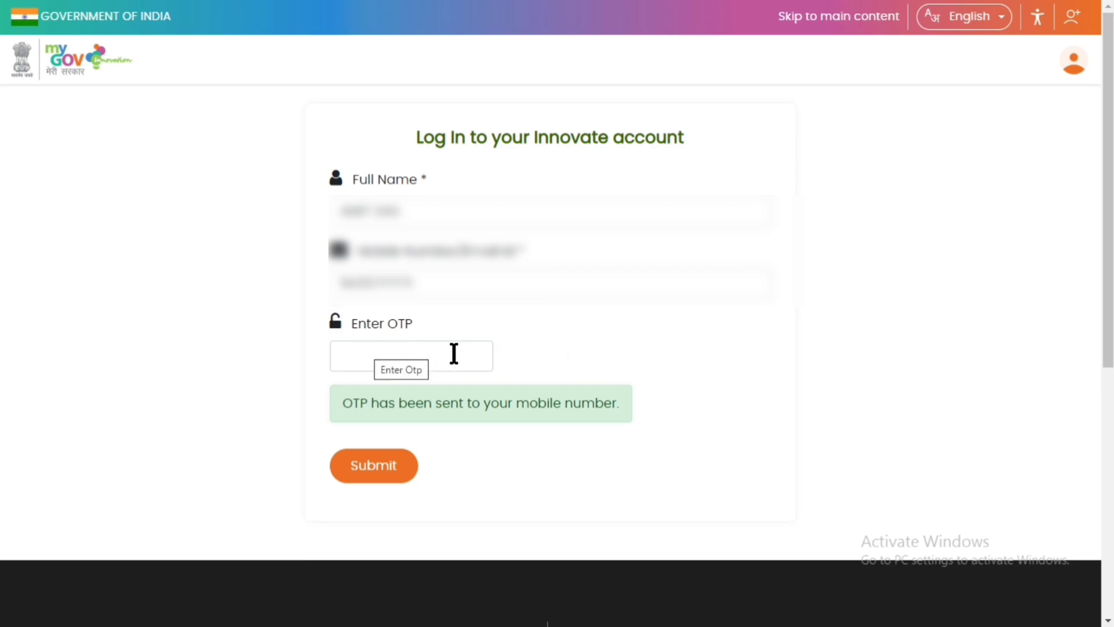
click(352, 480)
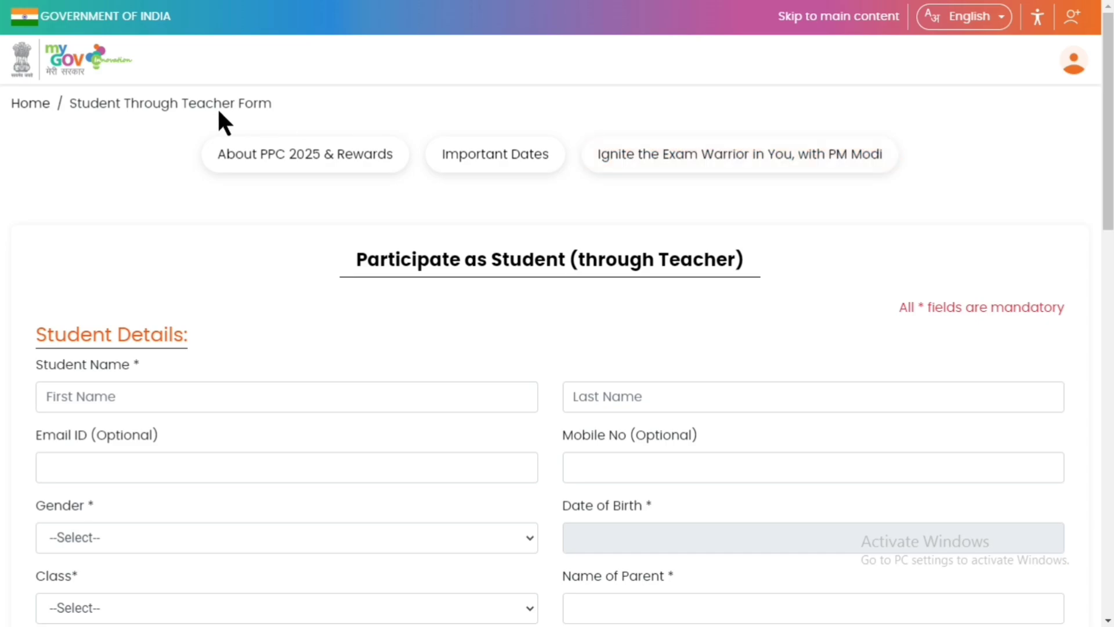
Examine the title of the student-through-teacher form and its student name, email and mobile number fields
double_click(75, 105)
drag(139, 111, 276, 134)
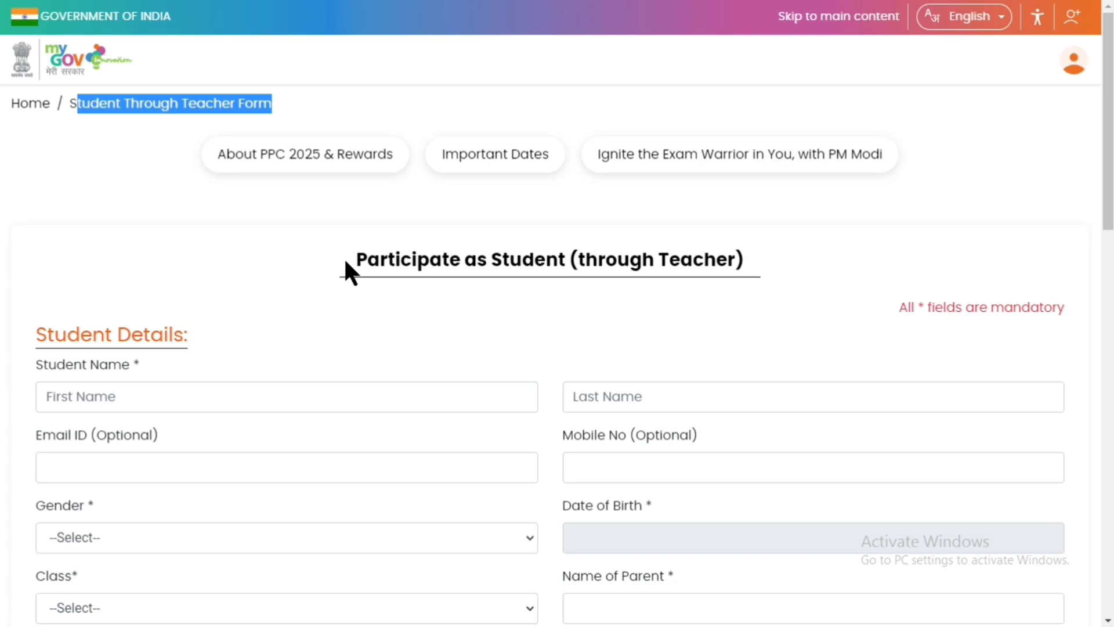
drag(361, 259, 739, 267)
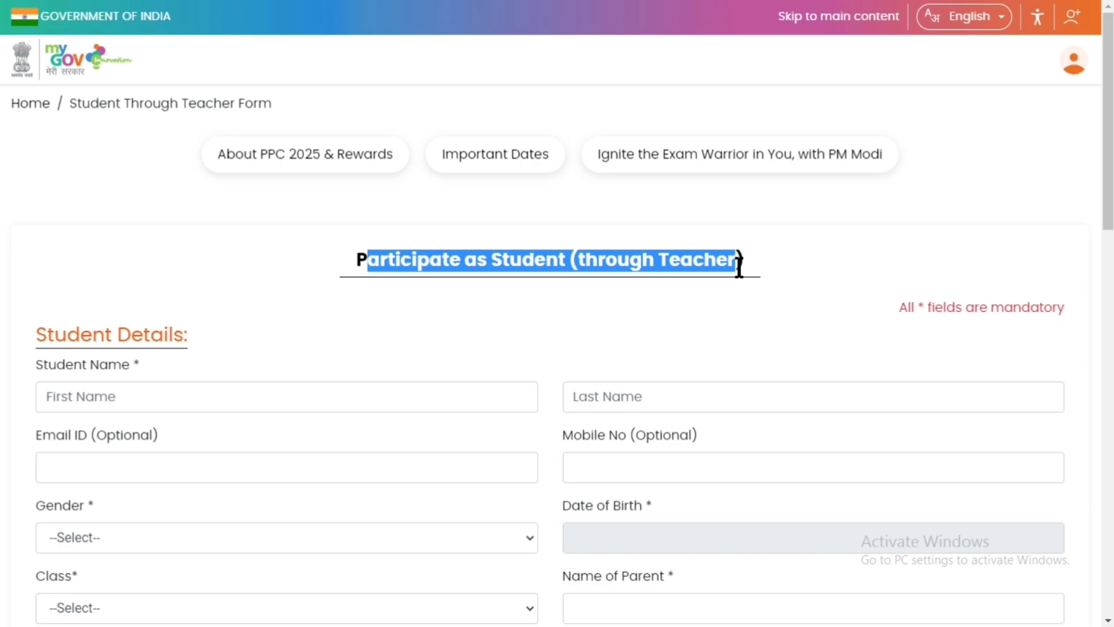
drag(739, 265, 736, 261)
scroll(3, 174, down, 1)
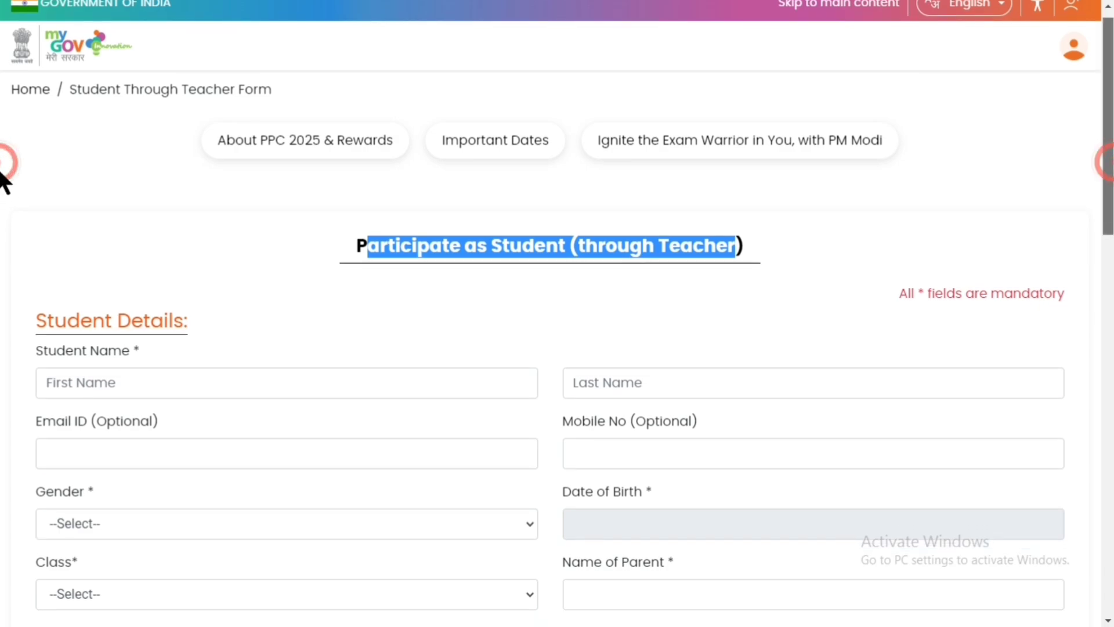
scroll(3, 200, down, 1)
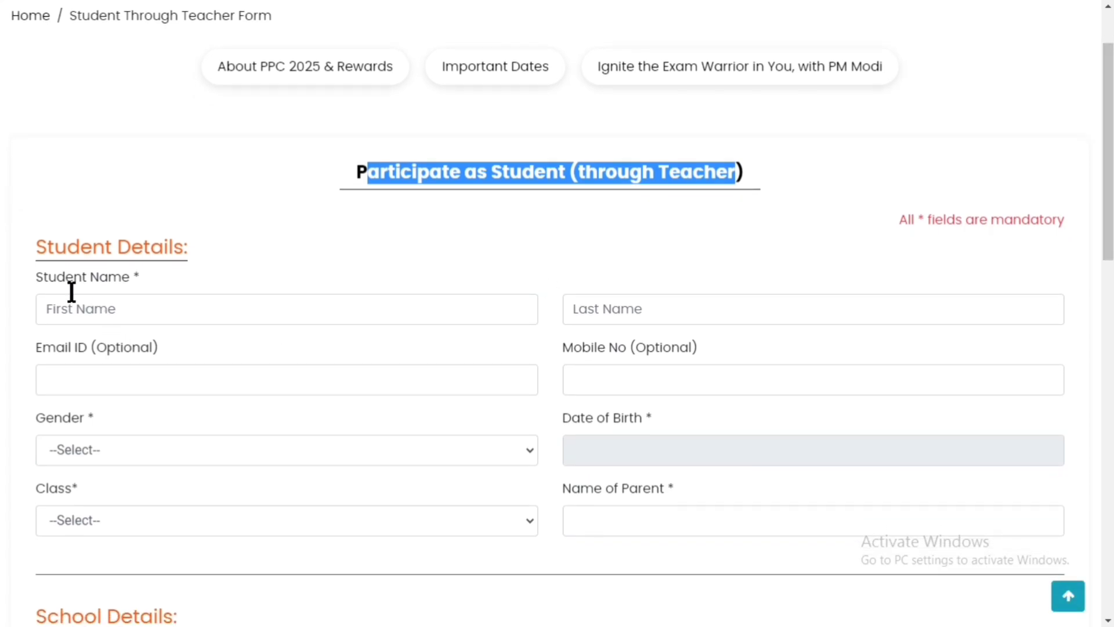
drag(35, 249, 182, 253)
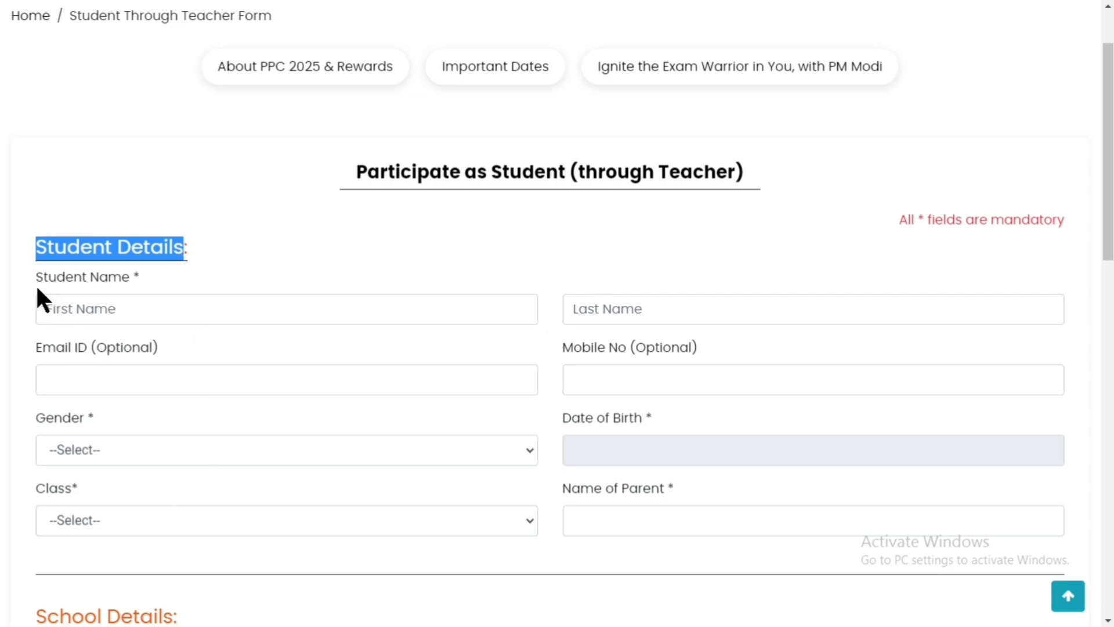
drag(36, 277, 129, 278)
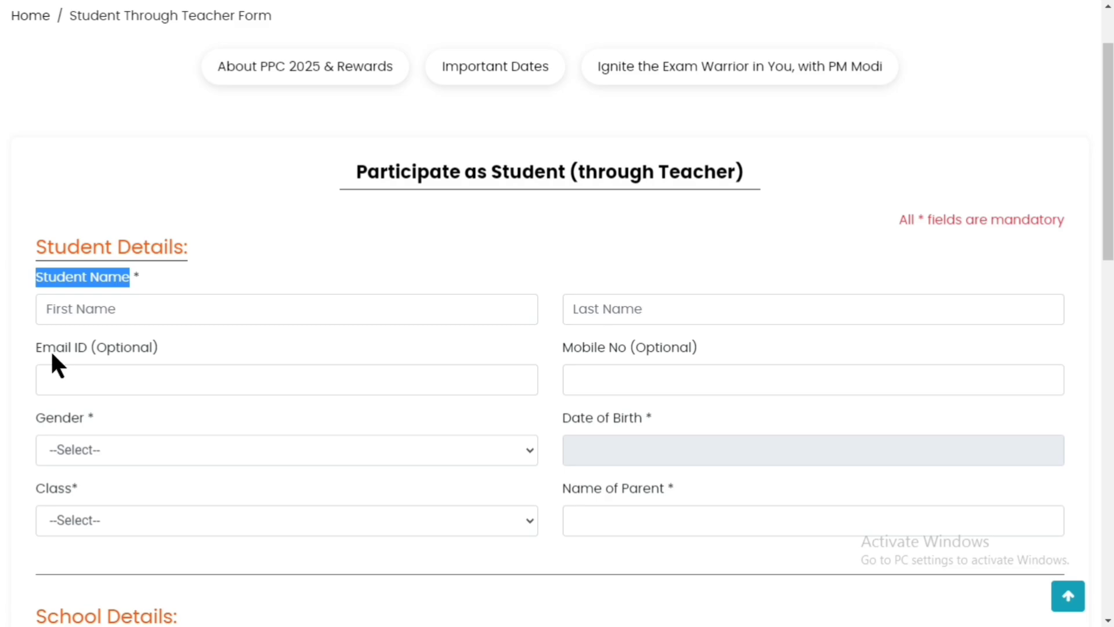
drag(39, 346, 396, 342)
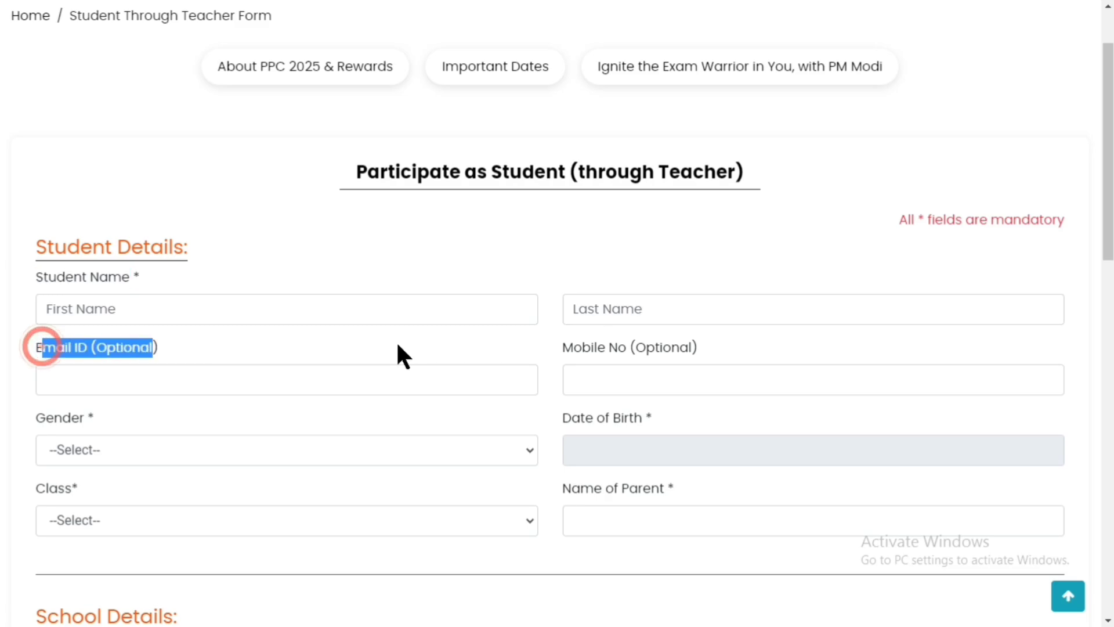
click(577, 345)
drag(577, 347, 679, 348)
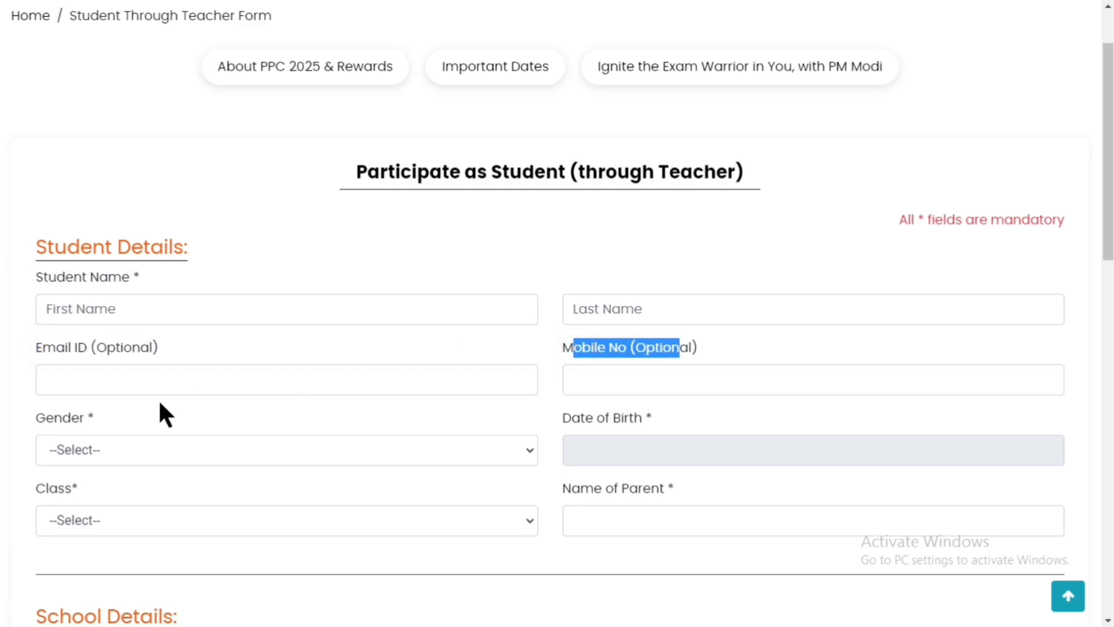
Examine the Gender, Date of Birth, Class and Name of Parent fields, viewing the date picker and class choices
double_click(36, 417)
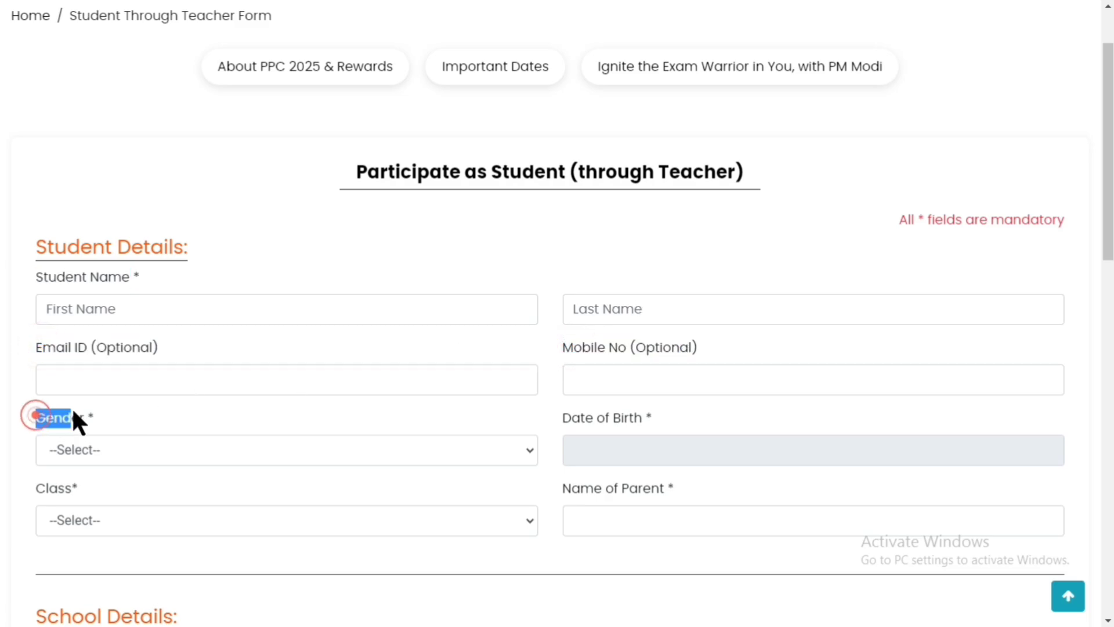
click(113, 449)
click(213, 412)
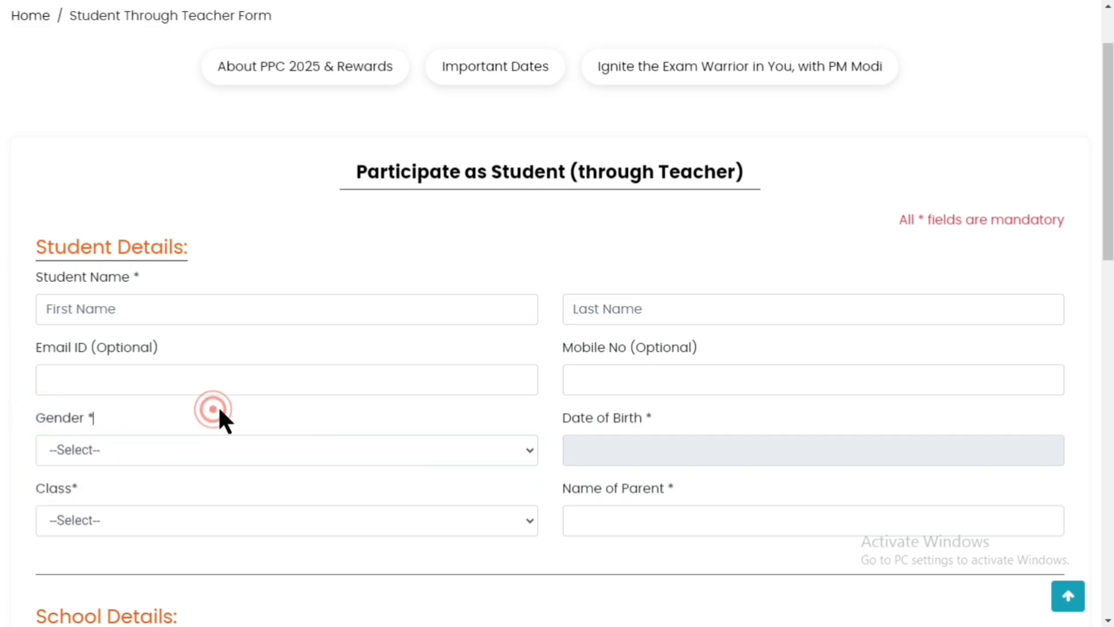
drag(571, 417, 651, 420)
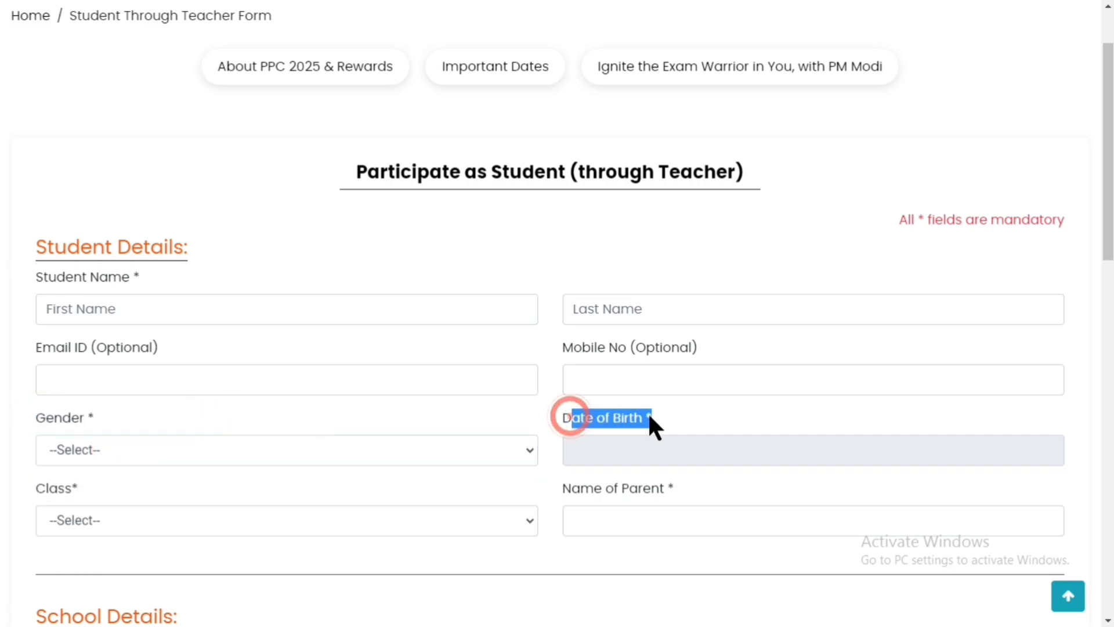
click(645, 448)
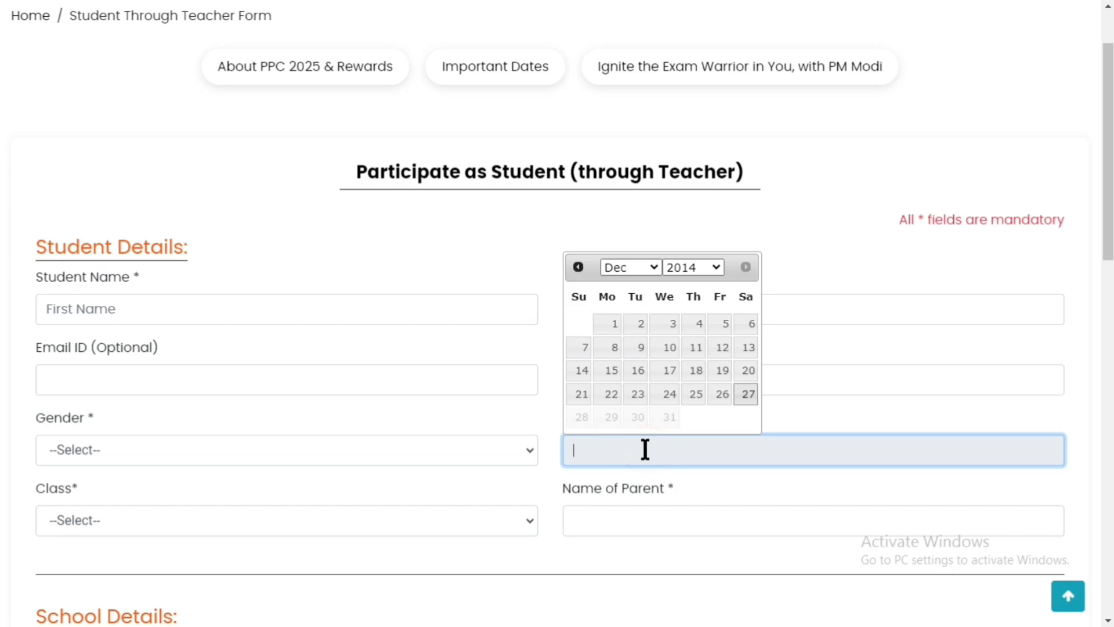
click(794, 416)
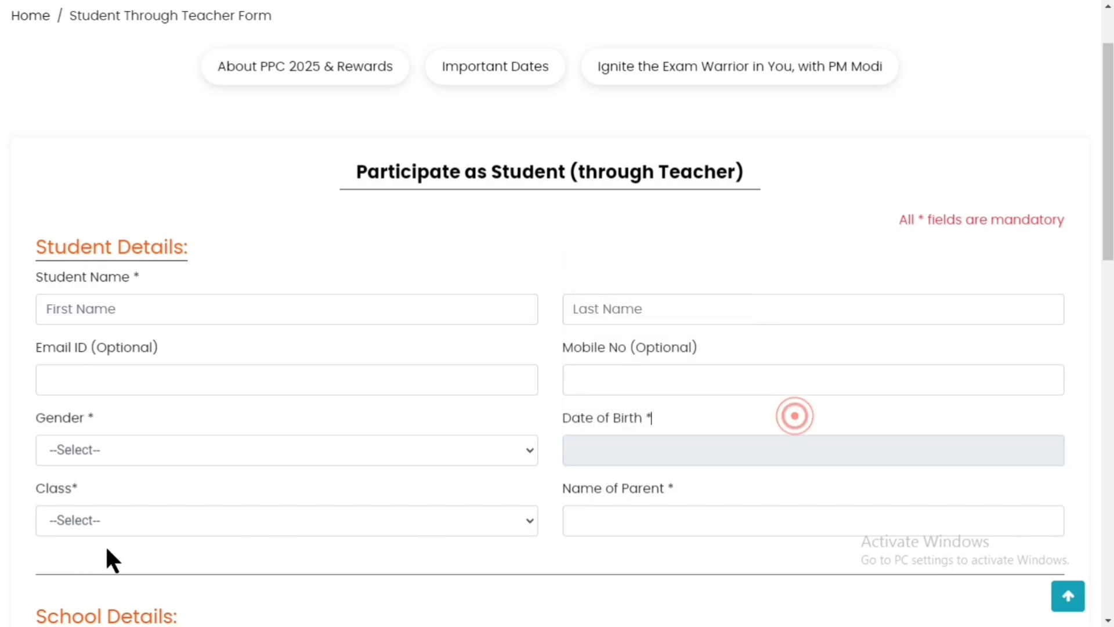
click(81, 519)
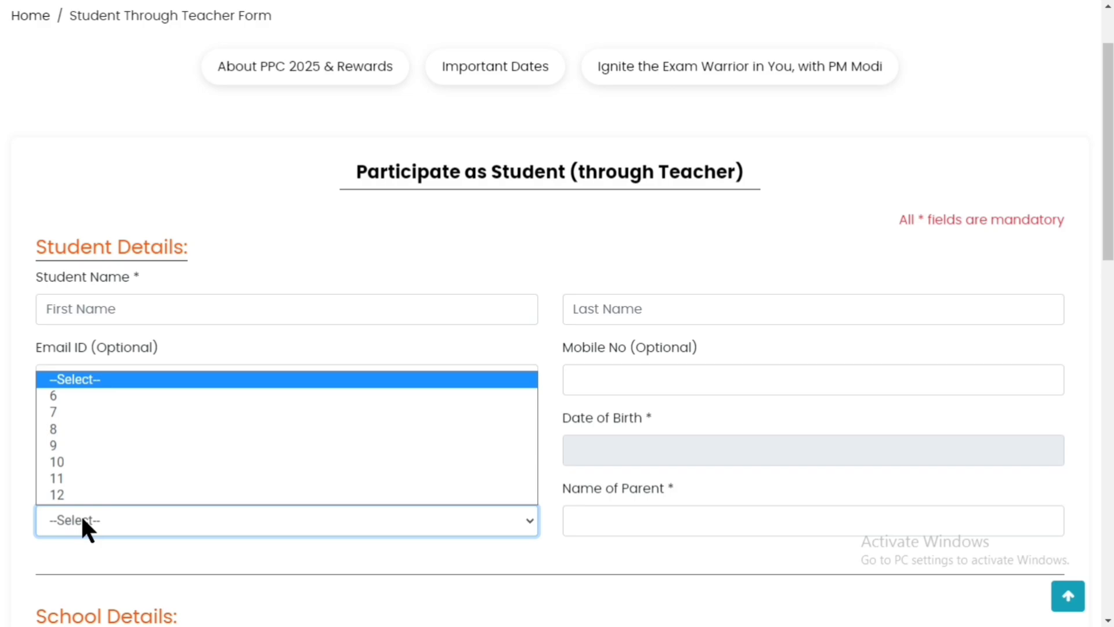
click(12, 553)
drag(565, 488, 638, 508)
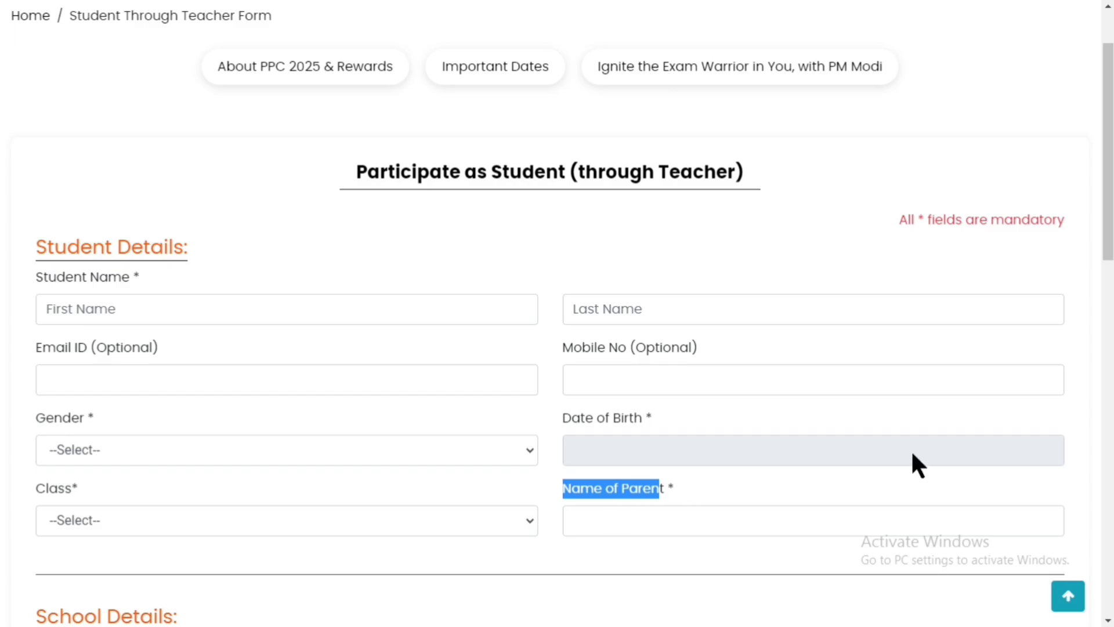
Examine the School Details fields for school name, board and address, viewing the available board choices
scroll(3, 199, down, 7)
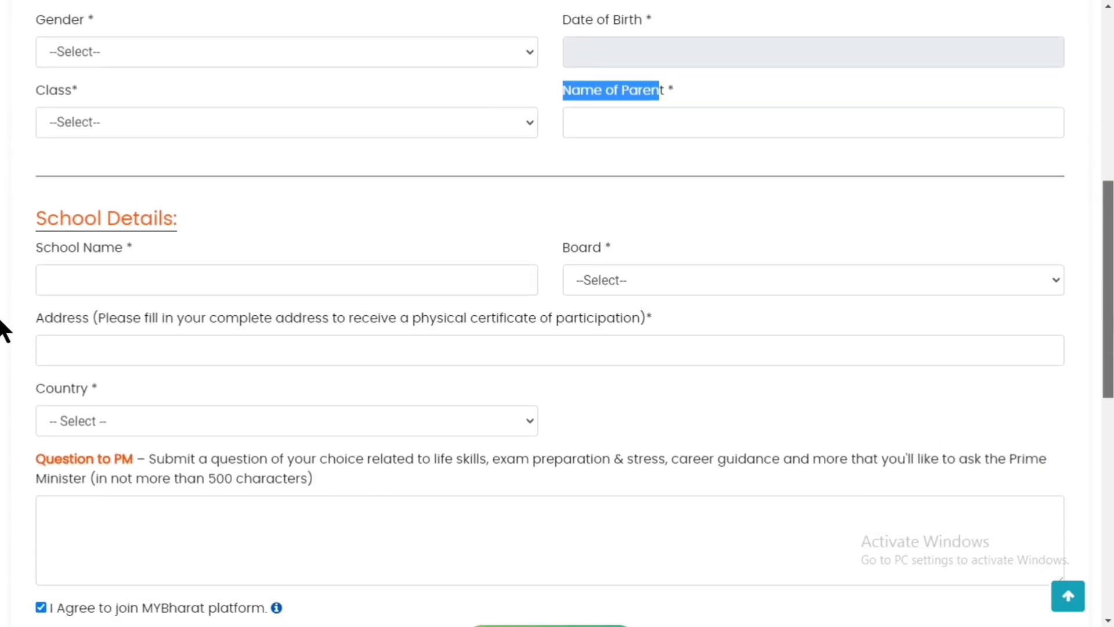
scroll(2, 342, down, 2)
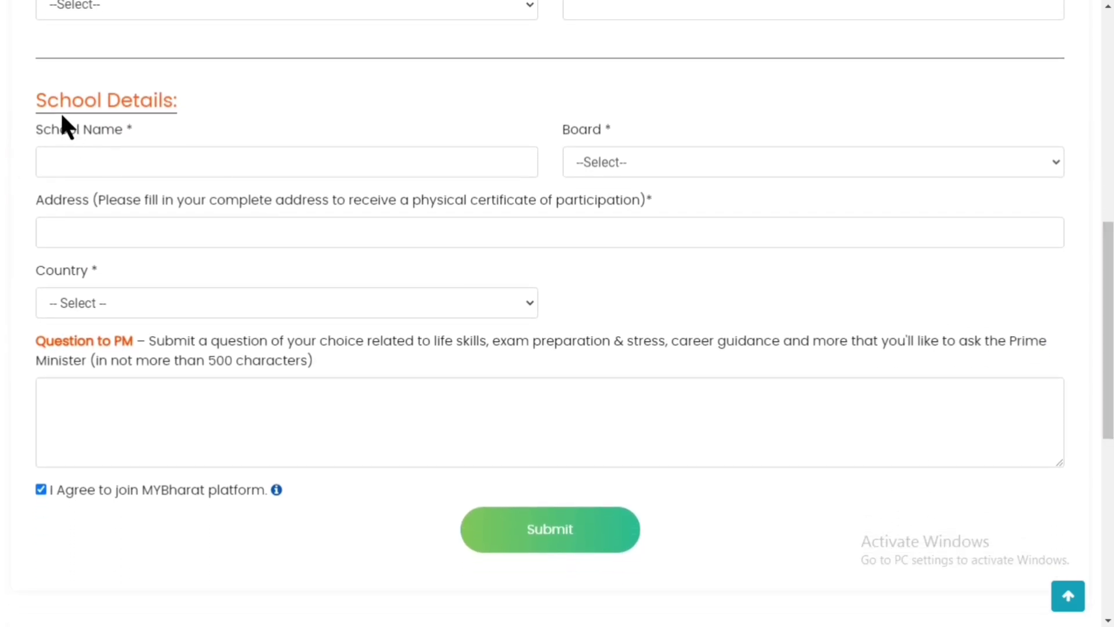
drag(43, 102, 188, 105)
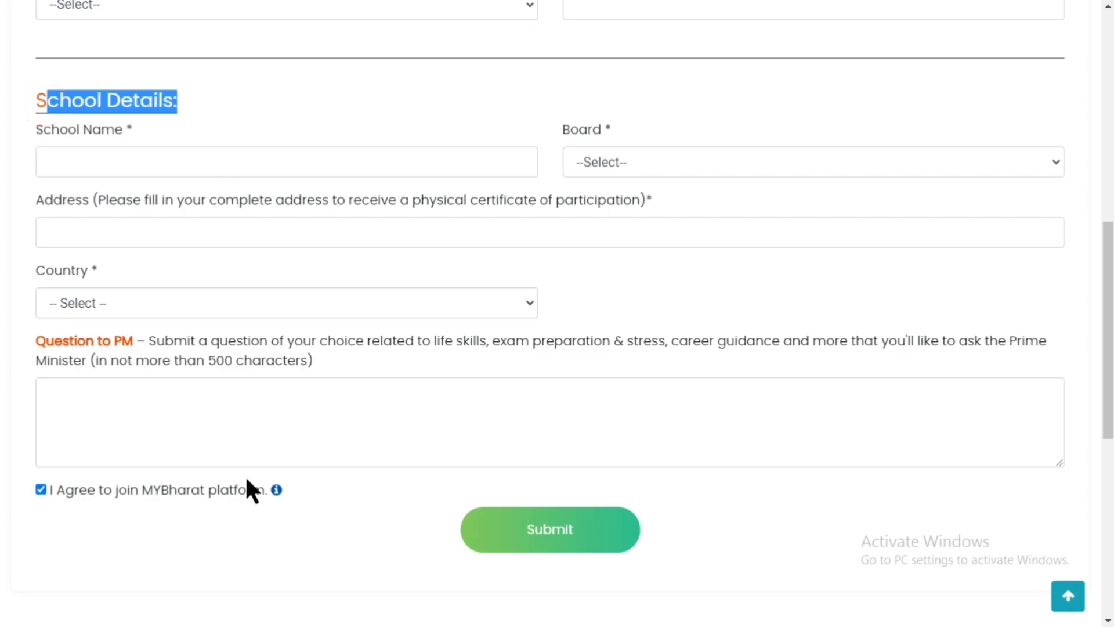
click(38, 132)
drag(37, 130, 123, 135)
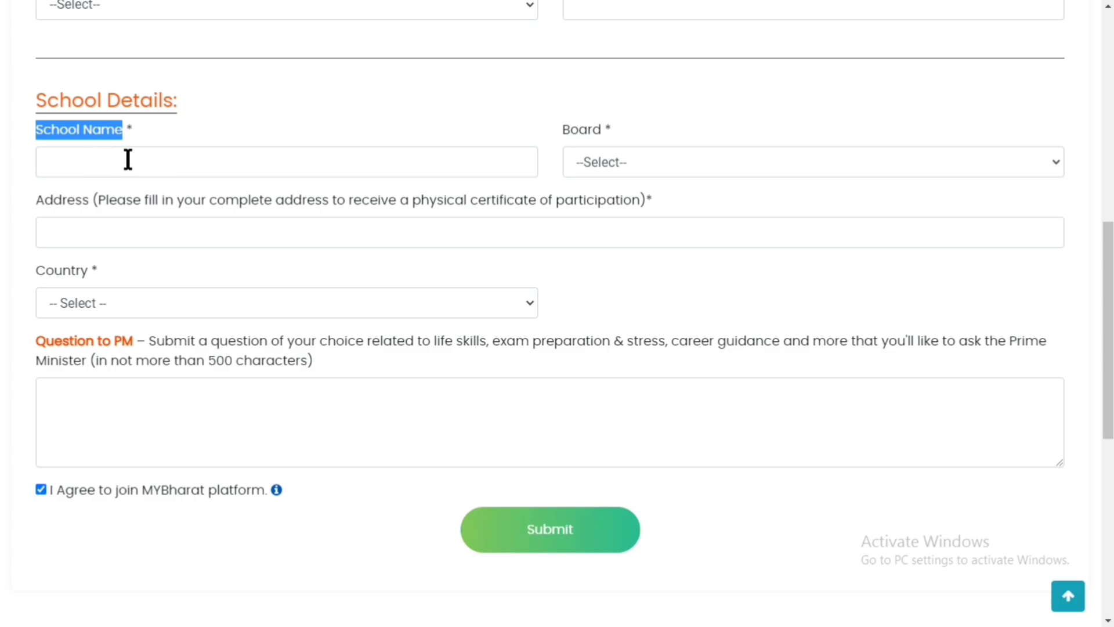
drag(566, 130, 603, 131)
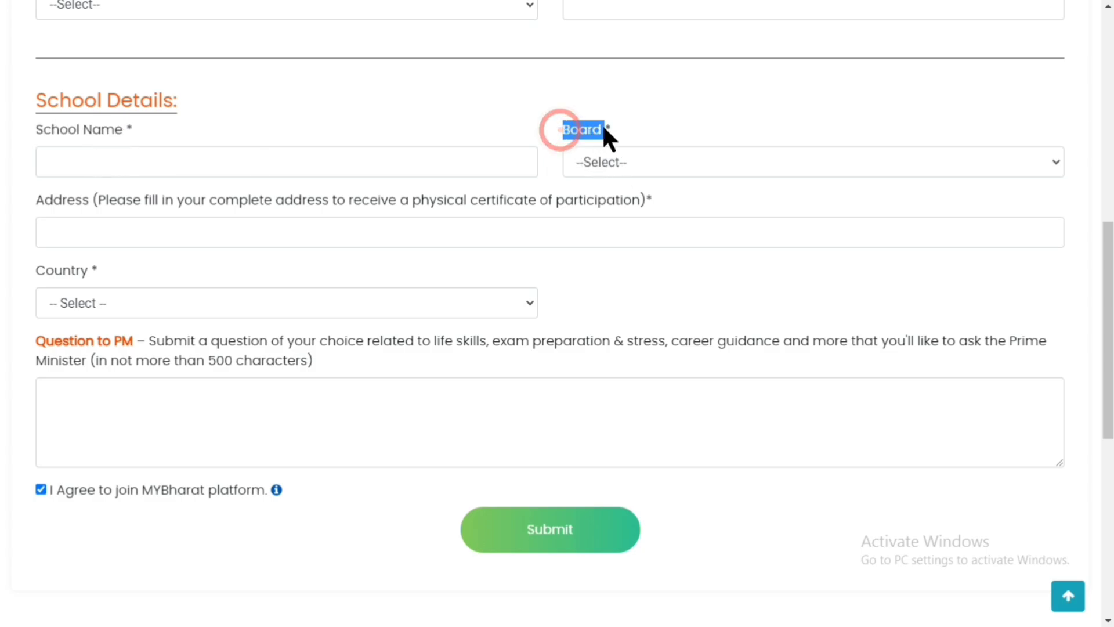
click(613, 156)
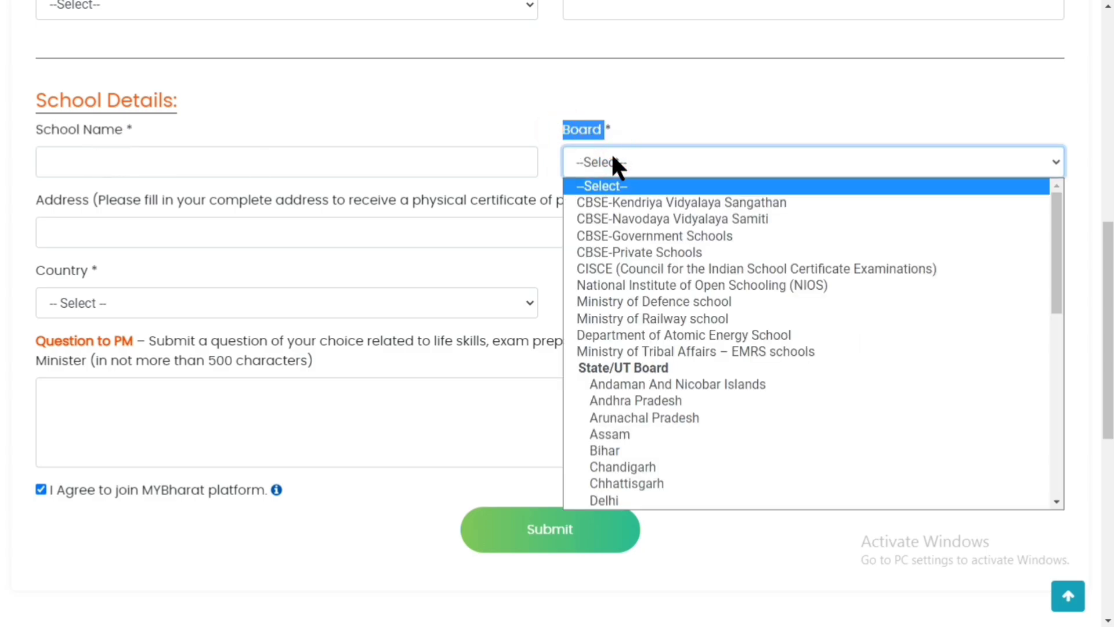
click(683, 104)
click(684, 105)
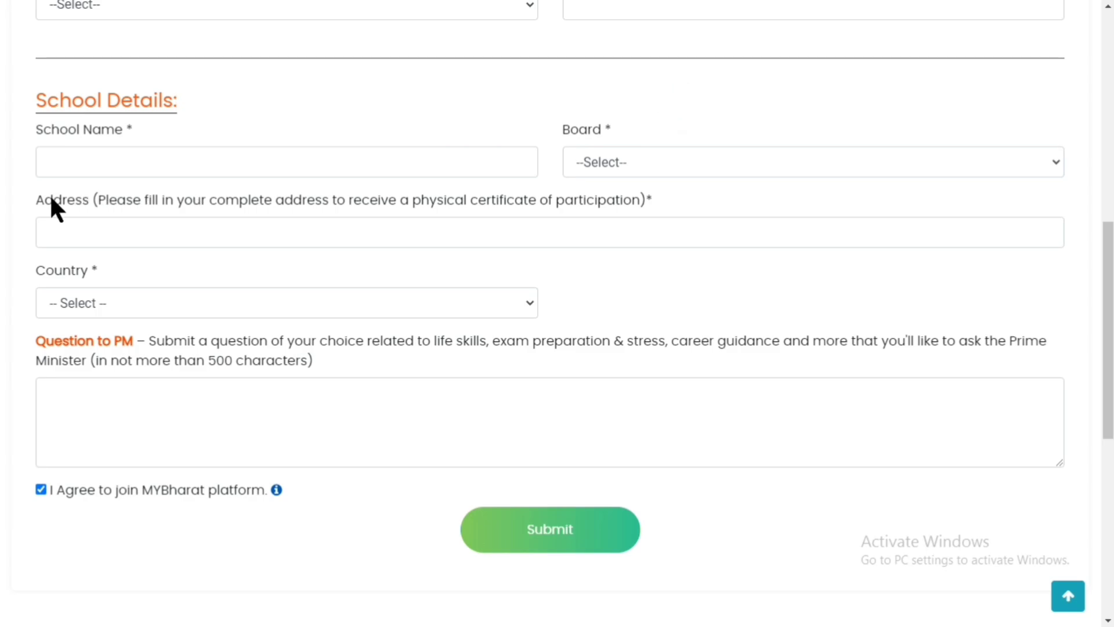
drag(44, 200, 82, 205)
drag(117, 199, 231, 200)
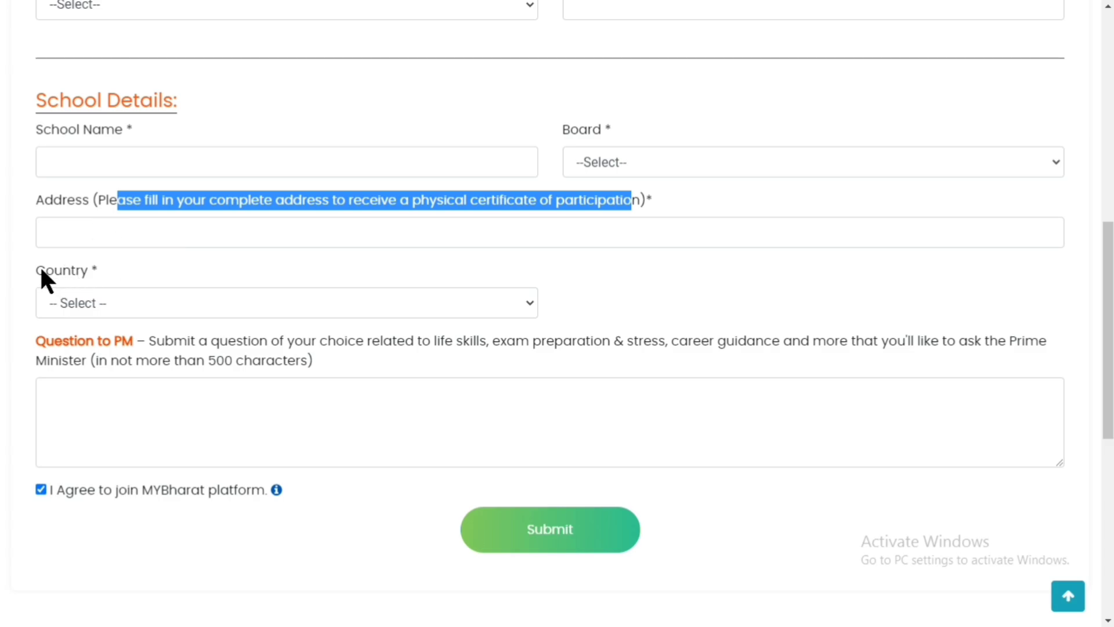
Set the school's country to India and its State/UT to Assam
drag(37, 269, 104, 275)
click(103, 301)
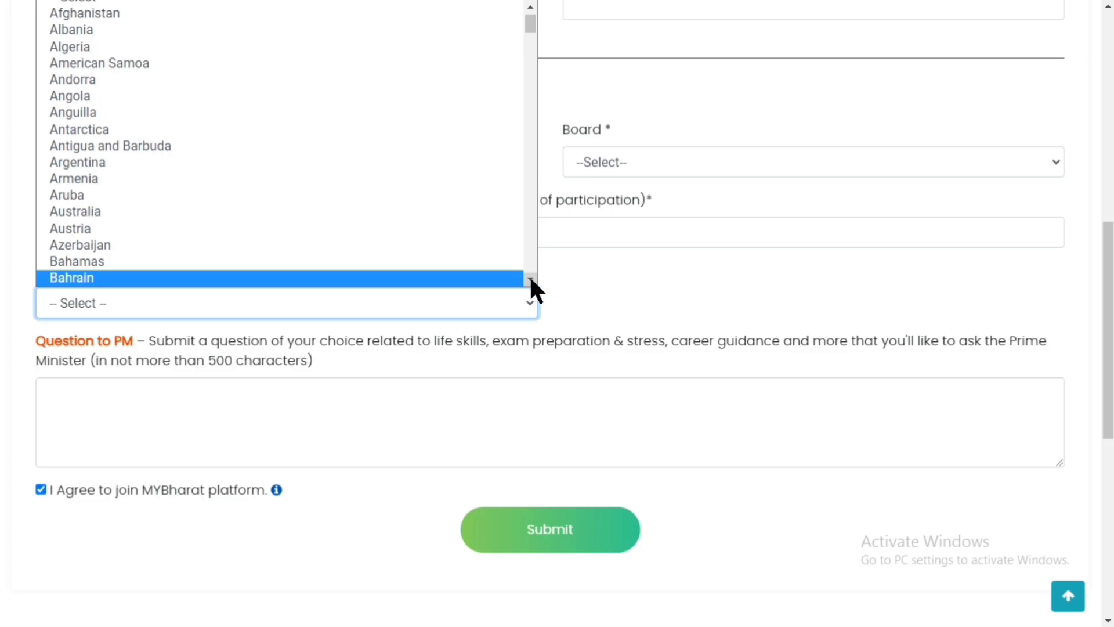
scroll(530, 278, down, 7)
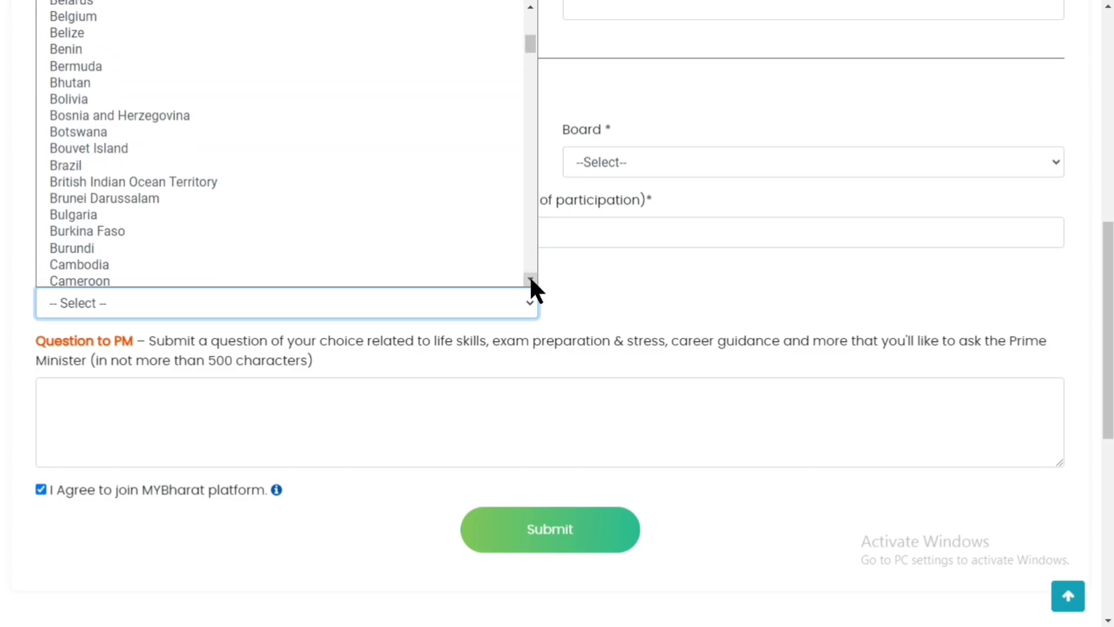
scroll(531, 278, down, 2)
click(241, 206)
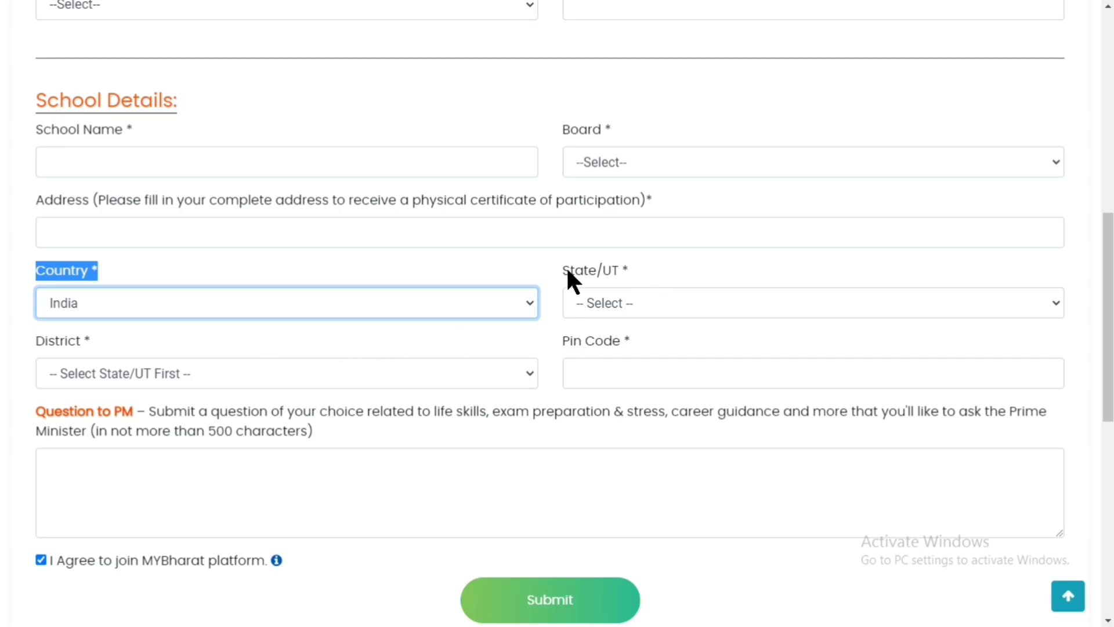
click(639, 294)
scroll(638, 200, down, 1)
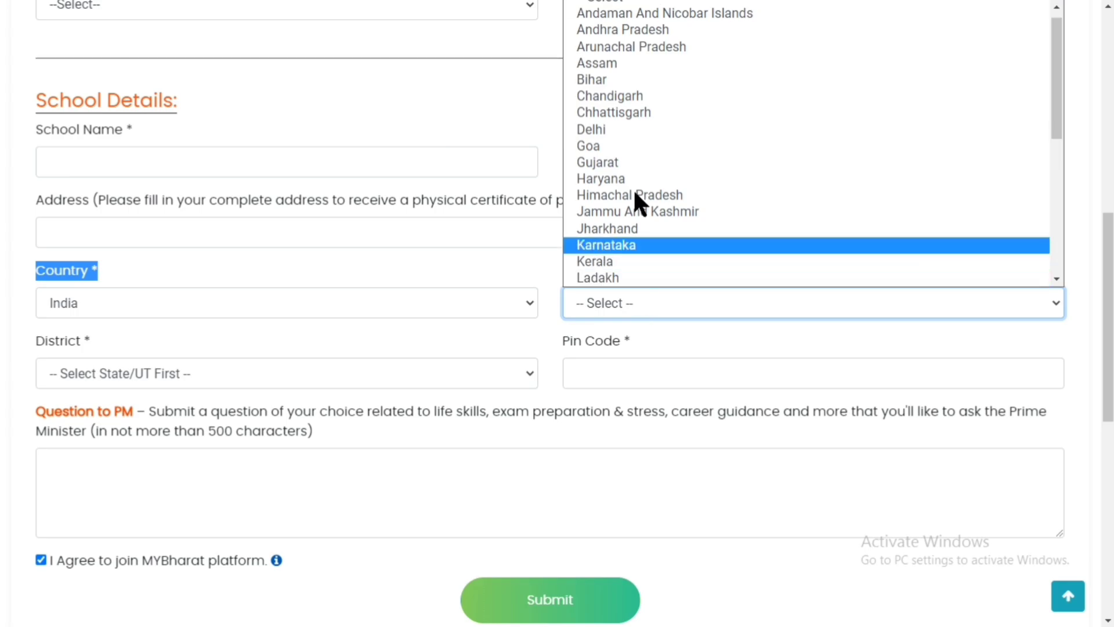
click(648, 62)
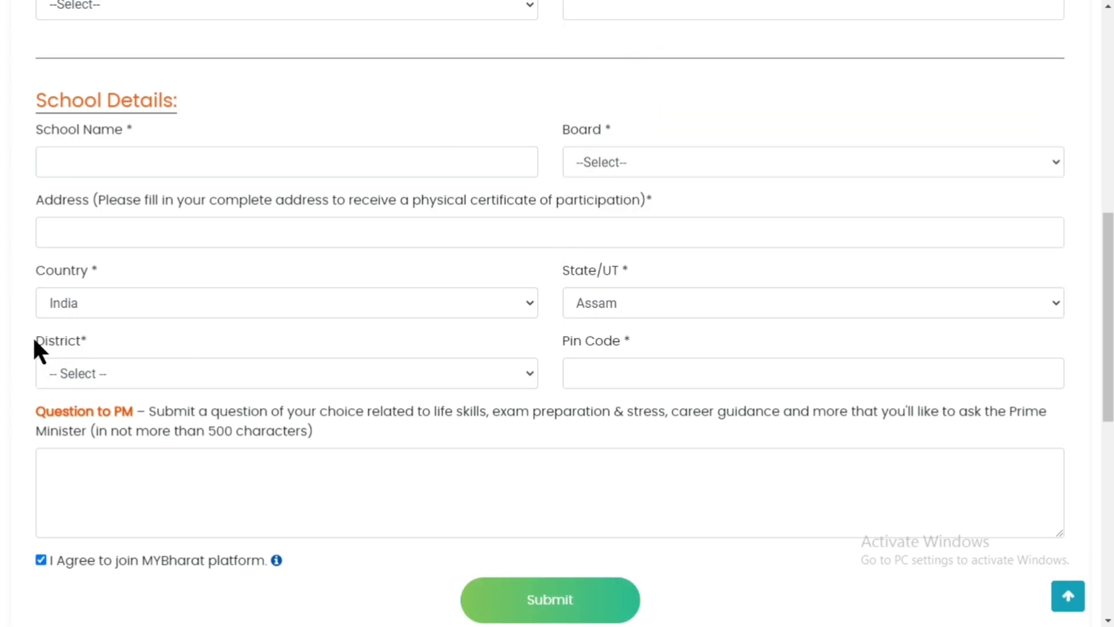
Examine the District choices, the Pin Code field and the instructions for the Question to PM
drag(31, 340, 69, 343)
click(169, 373)
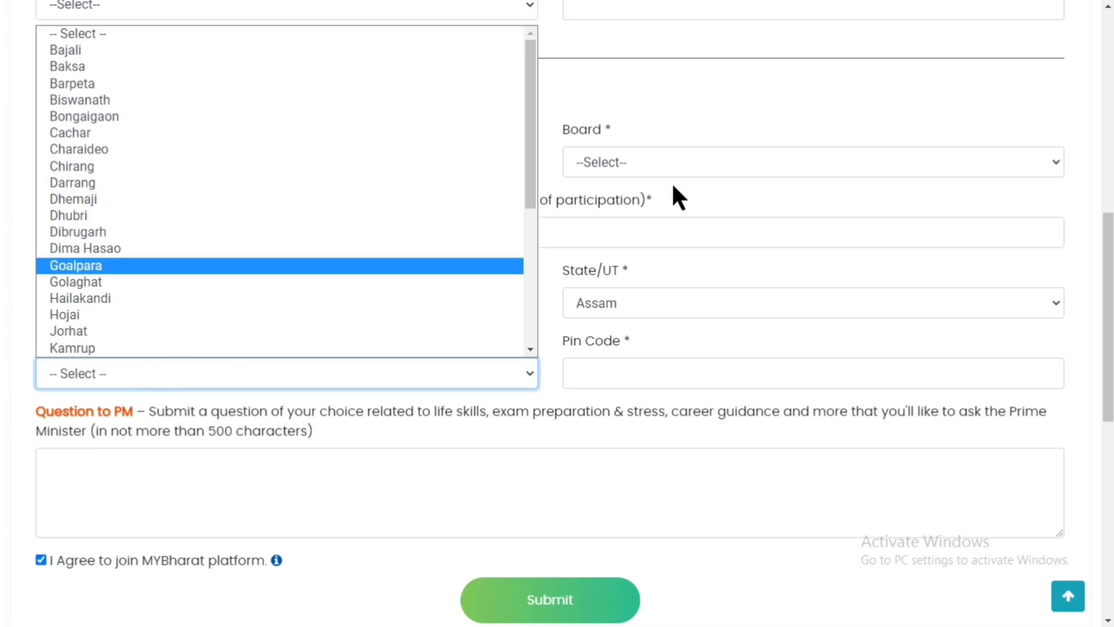
click(771, 99)
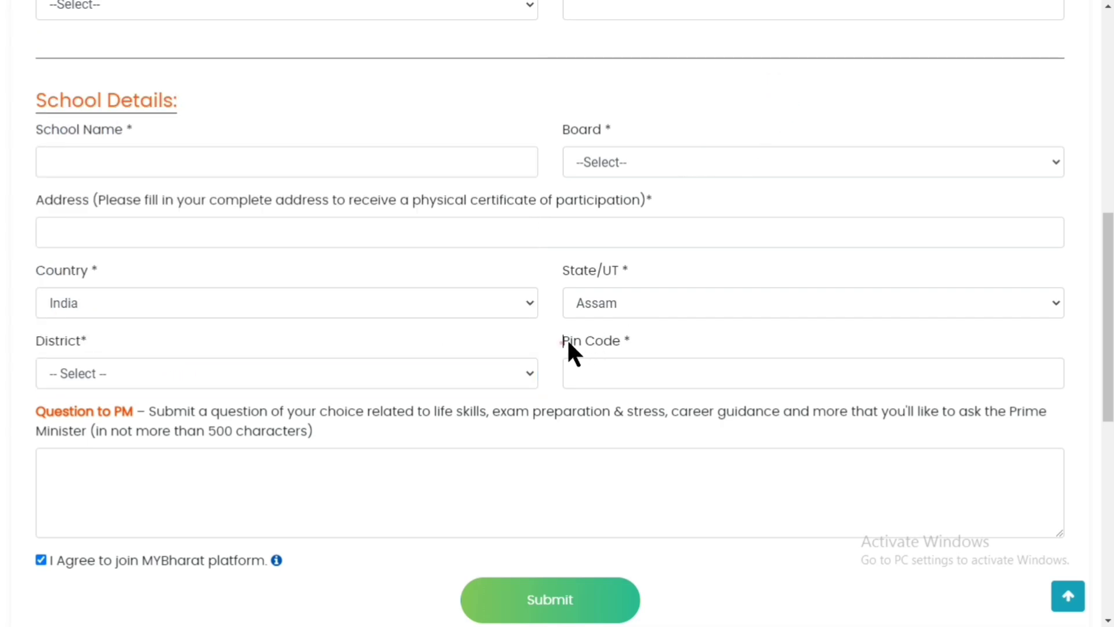
drag(561, 341, 609, 368)
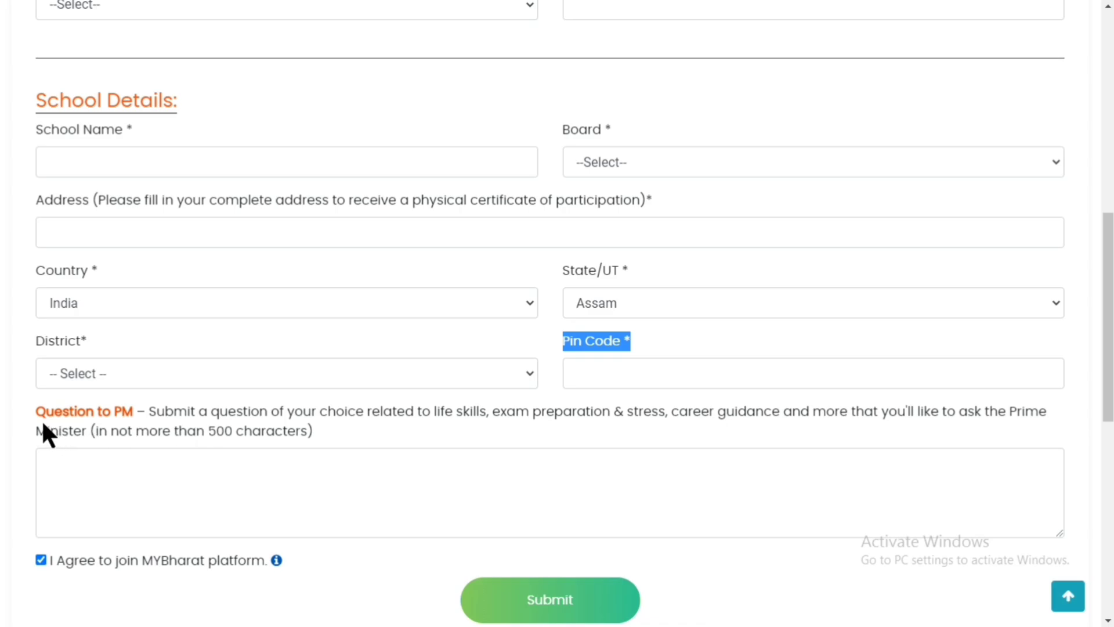
drag(35, 410, 211, 413)
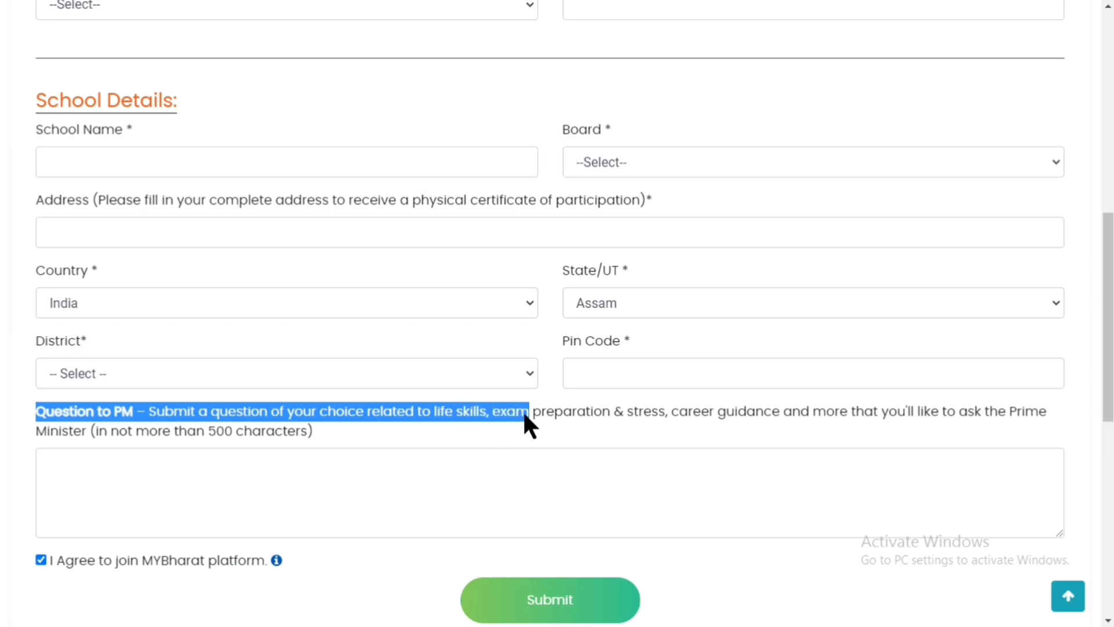
drag(683, 419, 803, 419)
drag(877, 422, 901, 423)
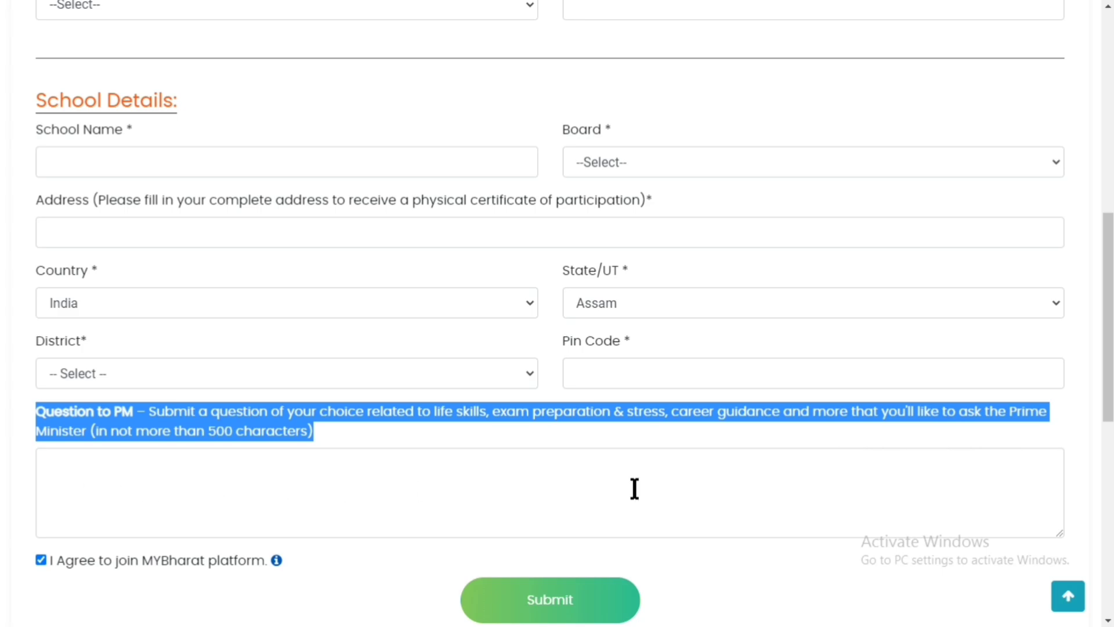
Submit the completed student form, reading the submission warning and agreeing to proceed
scroll(2, 360, down, 1)
scroll(2, 357, down, 3)
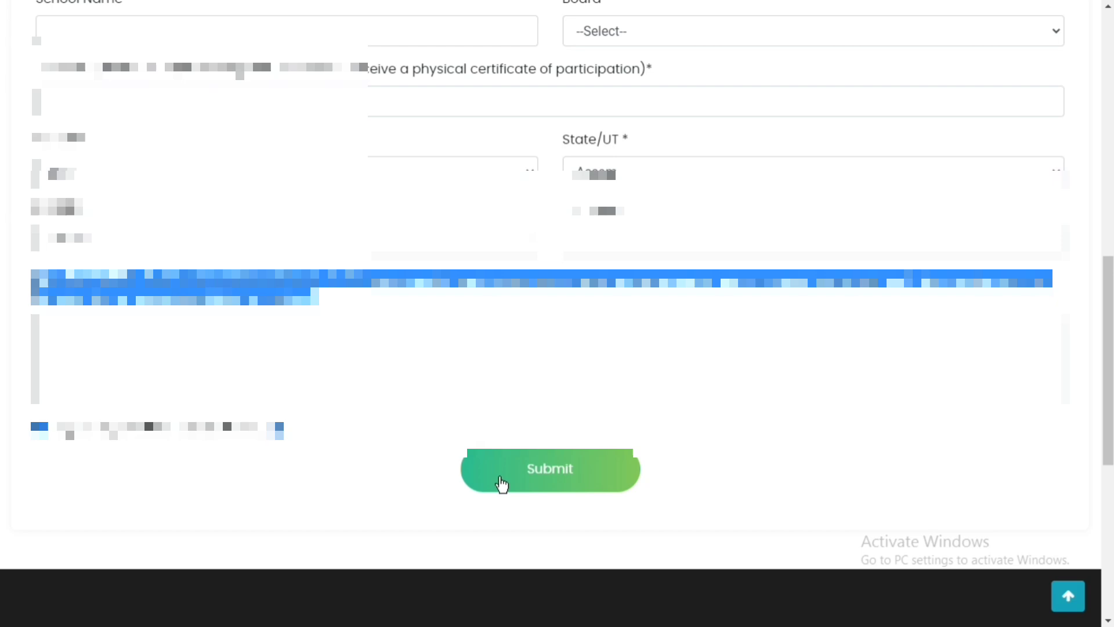
click(502, 483)
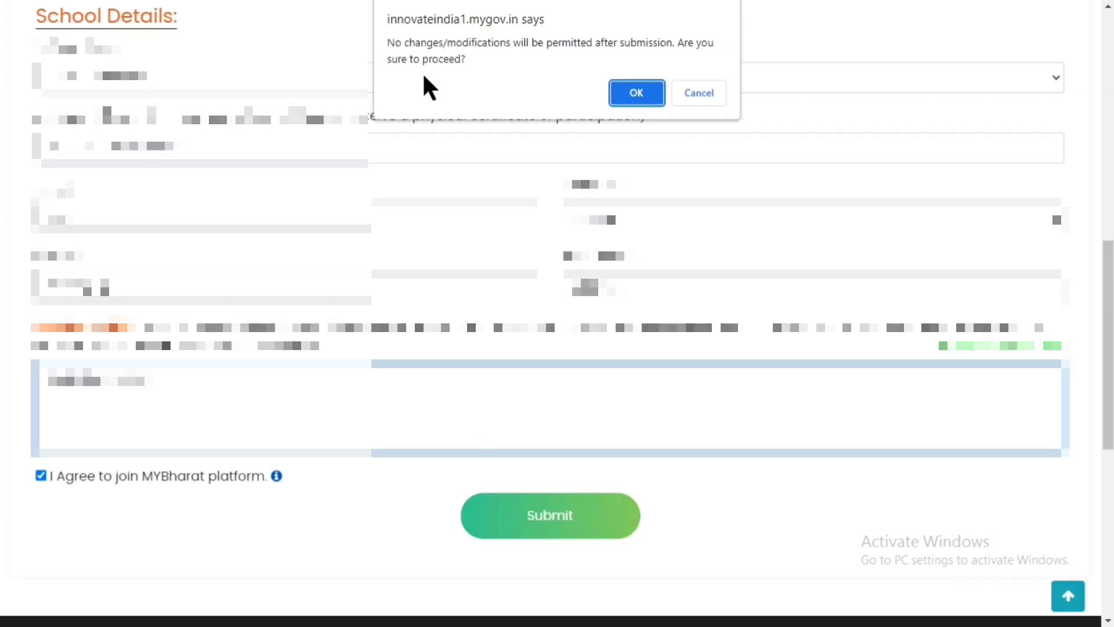
click(393, 47)
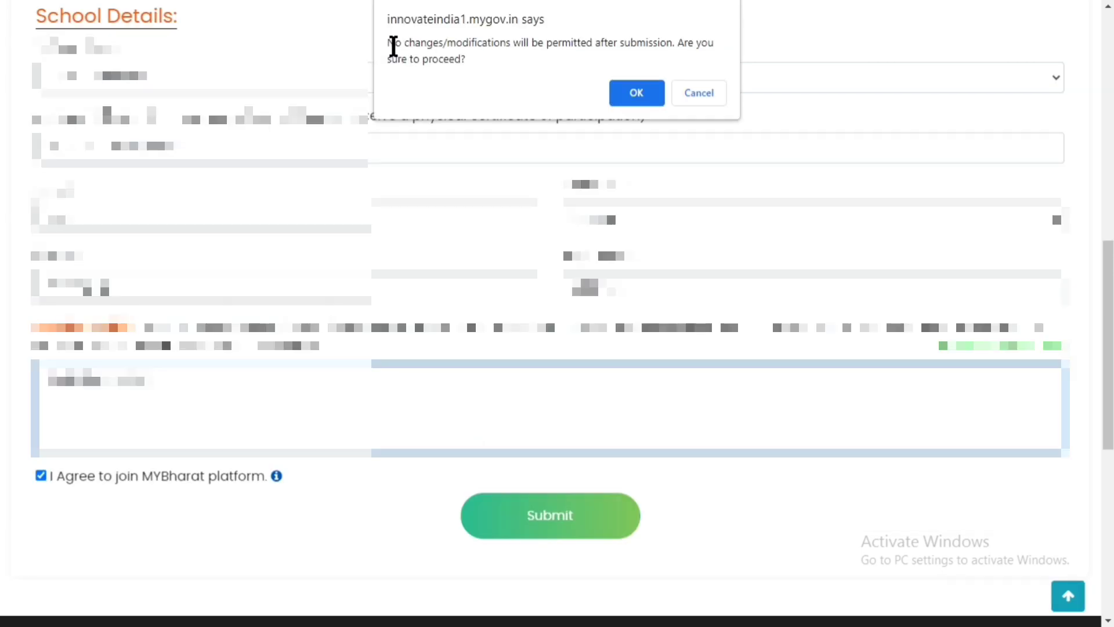
drag(394, 47, 702, 42)
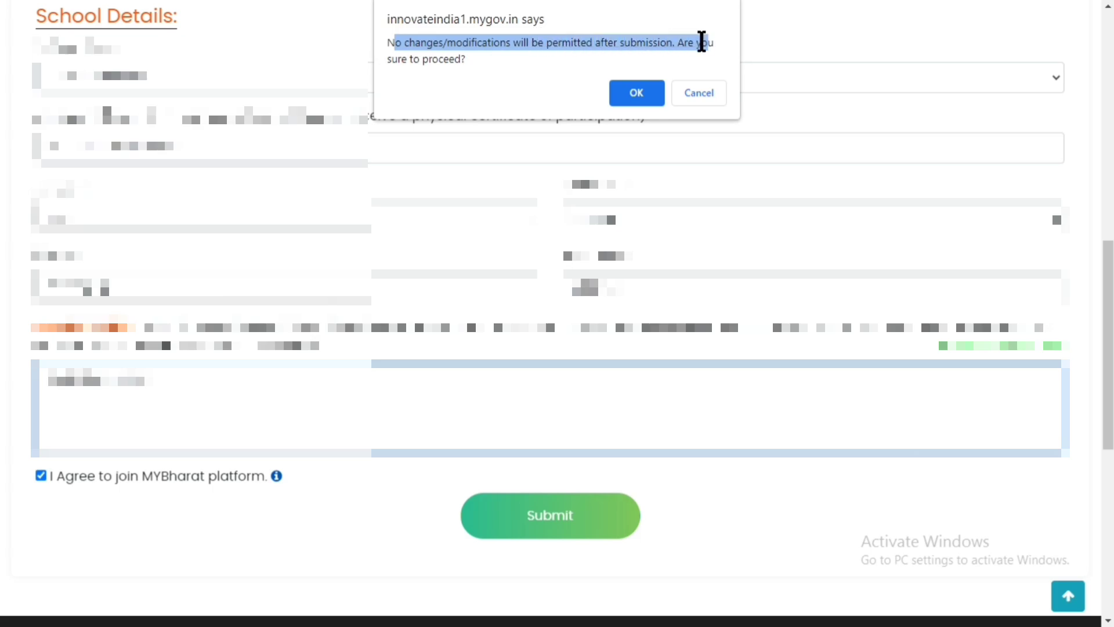
drag(390, 59, 460, 59)
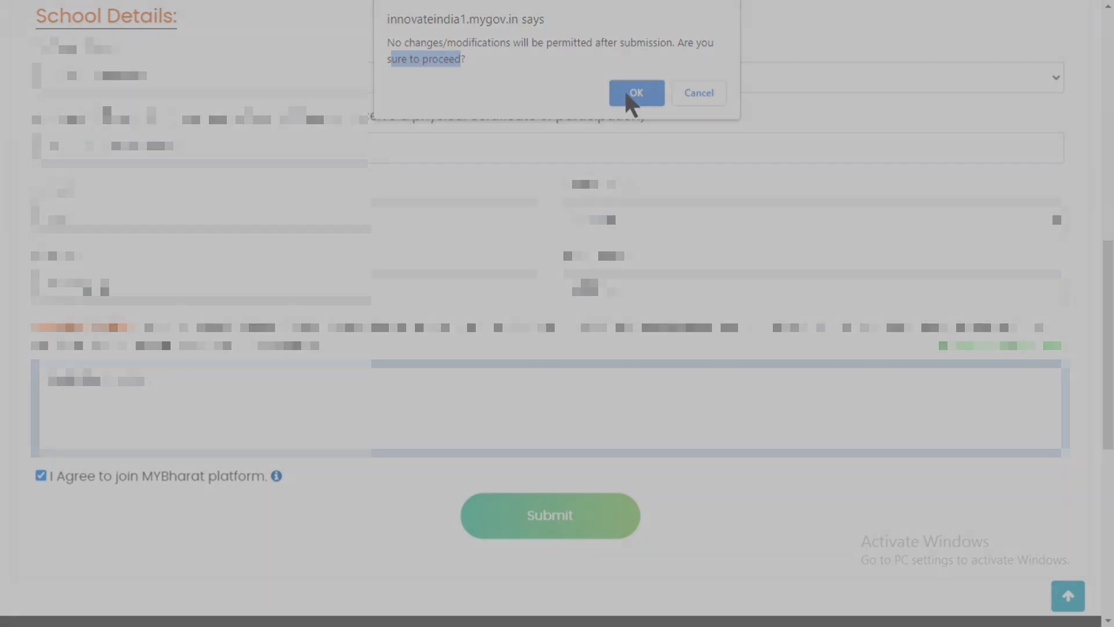
click(636, 93)
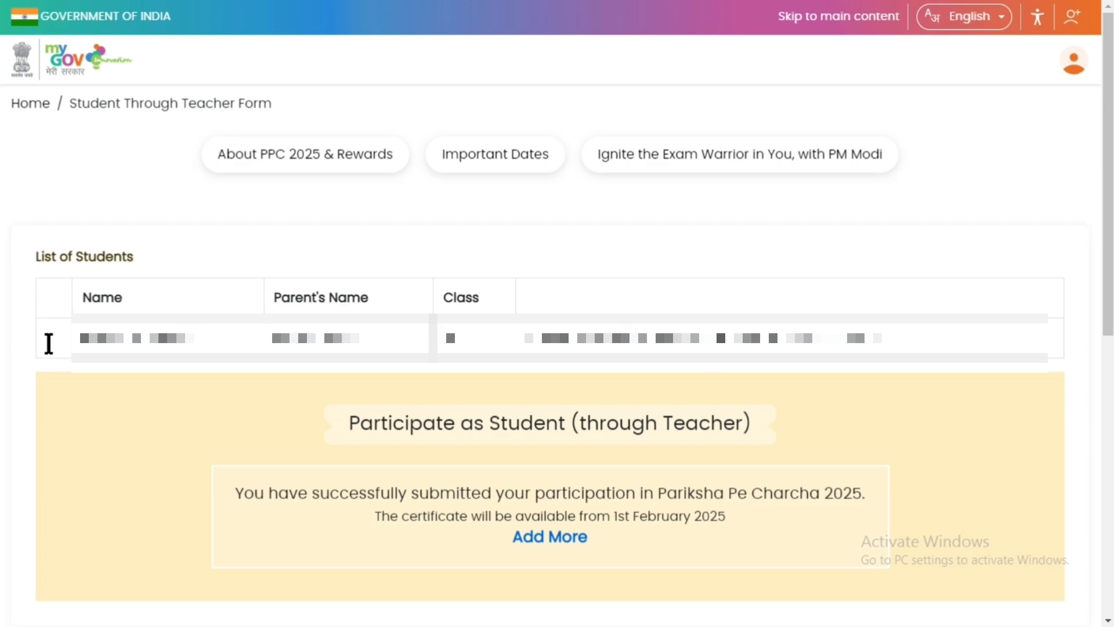
Read the List of Students entry, the participation message and the certificate availability note
drag(46, 342, 903, 338)
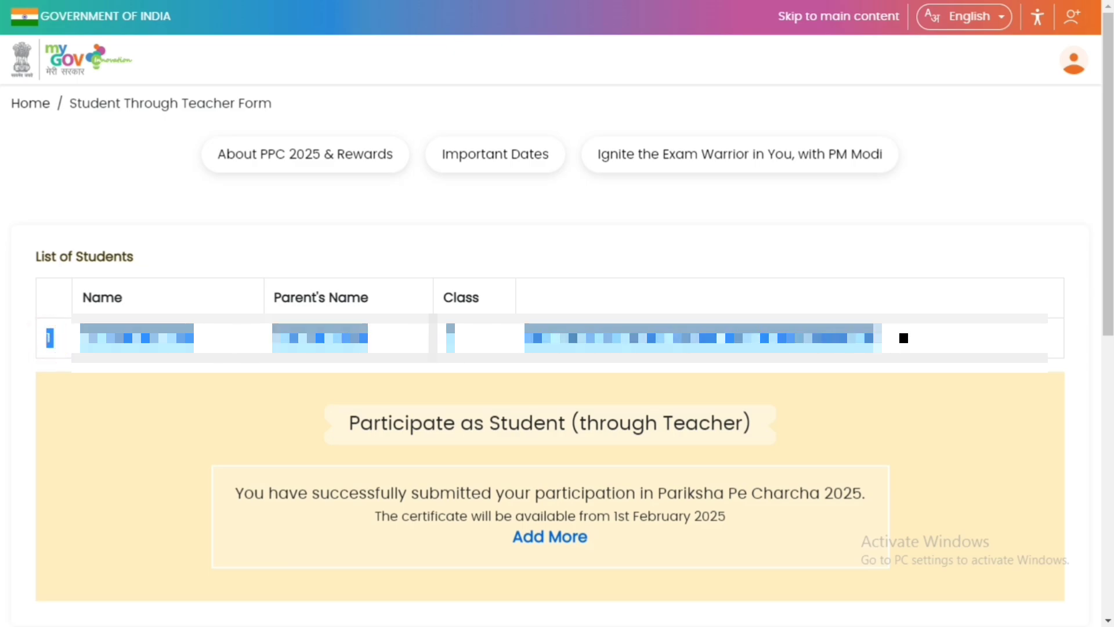
click(351, 427)
drag(352, 427, 776, 435)
drag(246, 495, 852, 496)
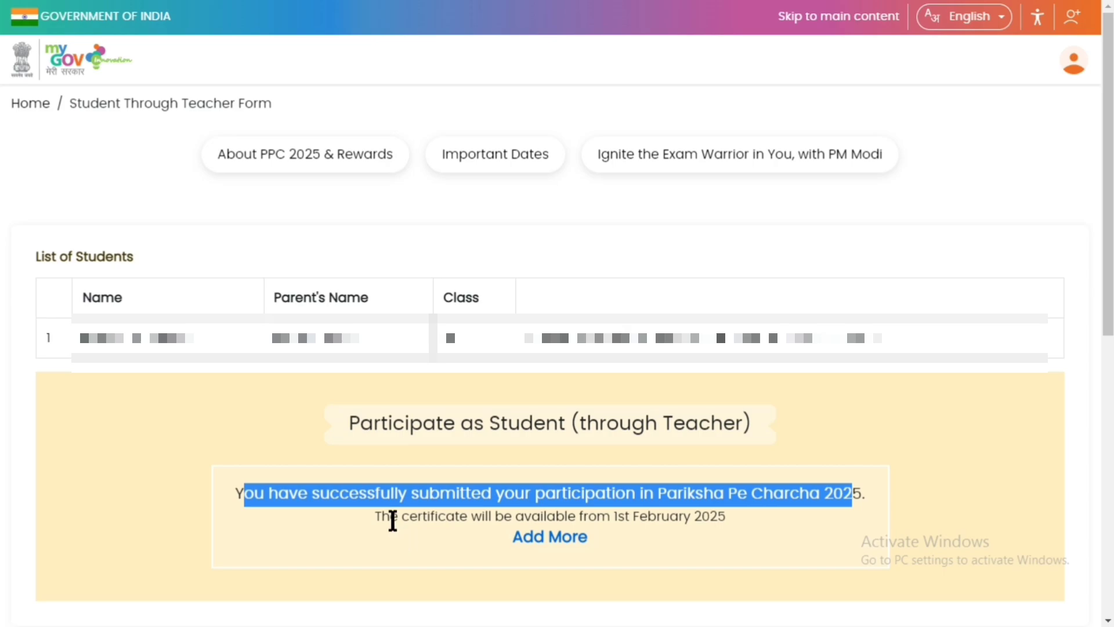
drag(392, 519, 725, 516)
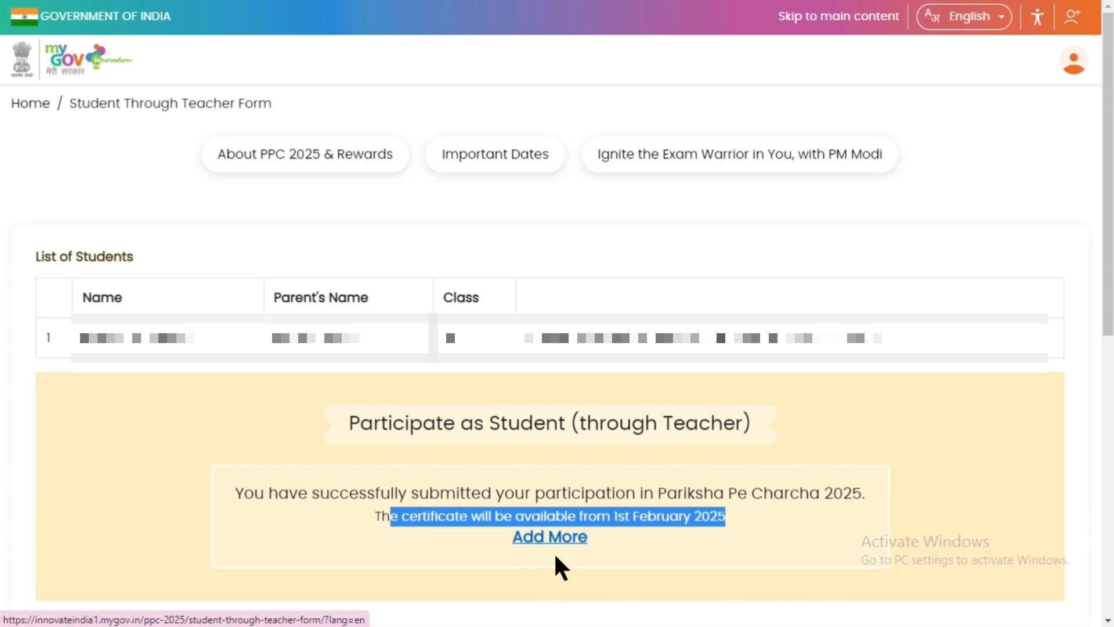
click(548, 575)
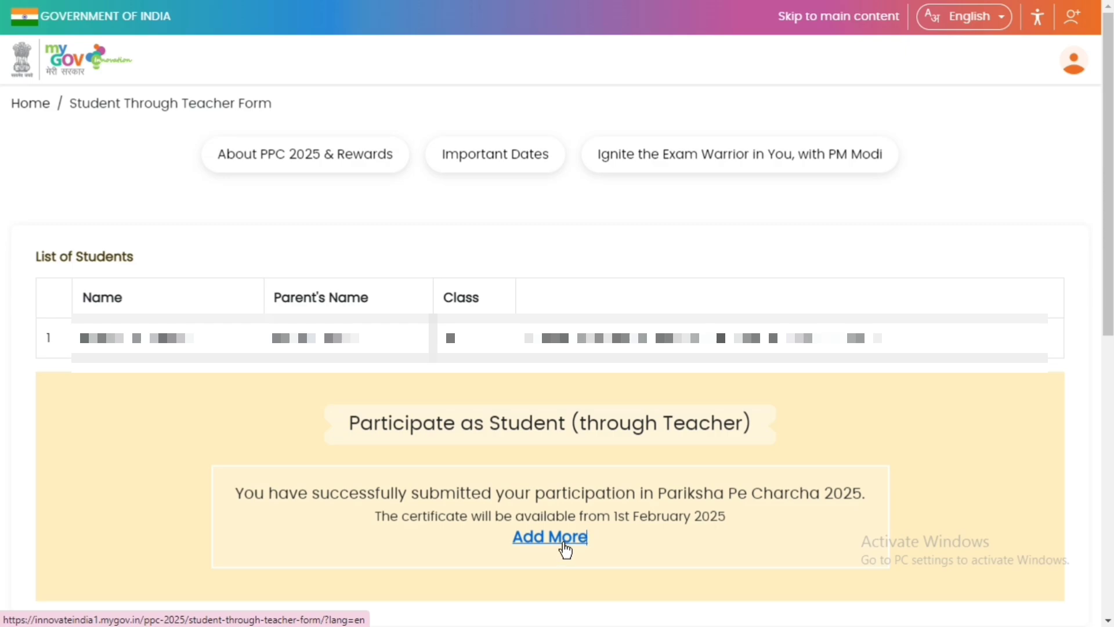
Start adding another student through the teacher login and go through the new form's student and school details
click(562, 545)
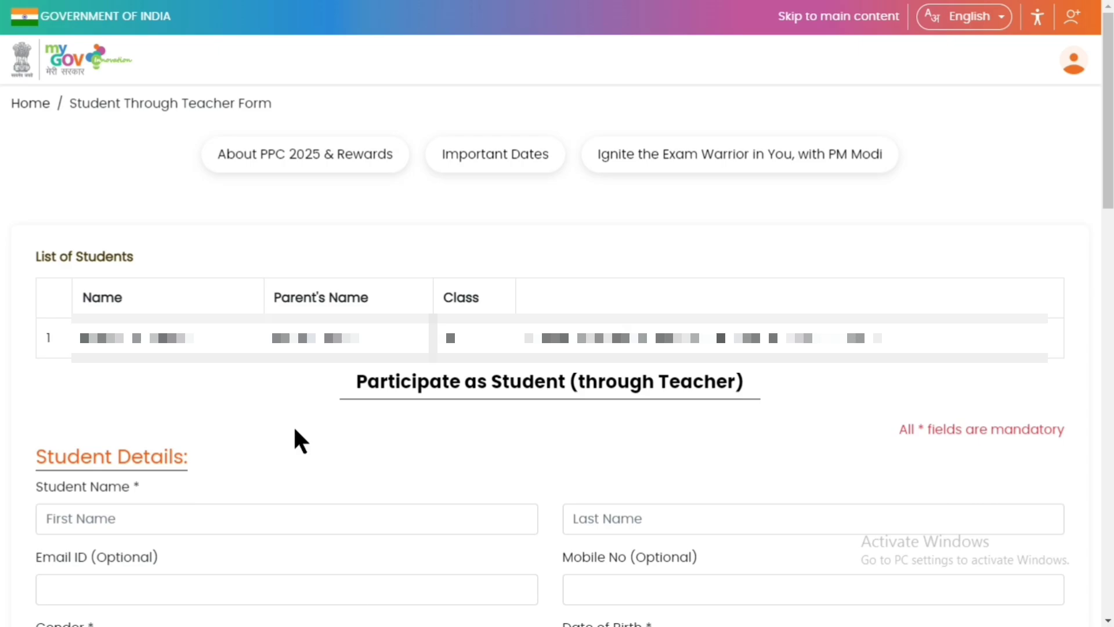
drag(356, 382, 755, 401)
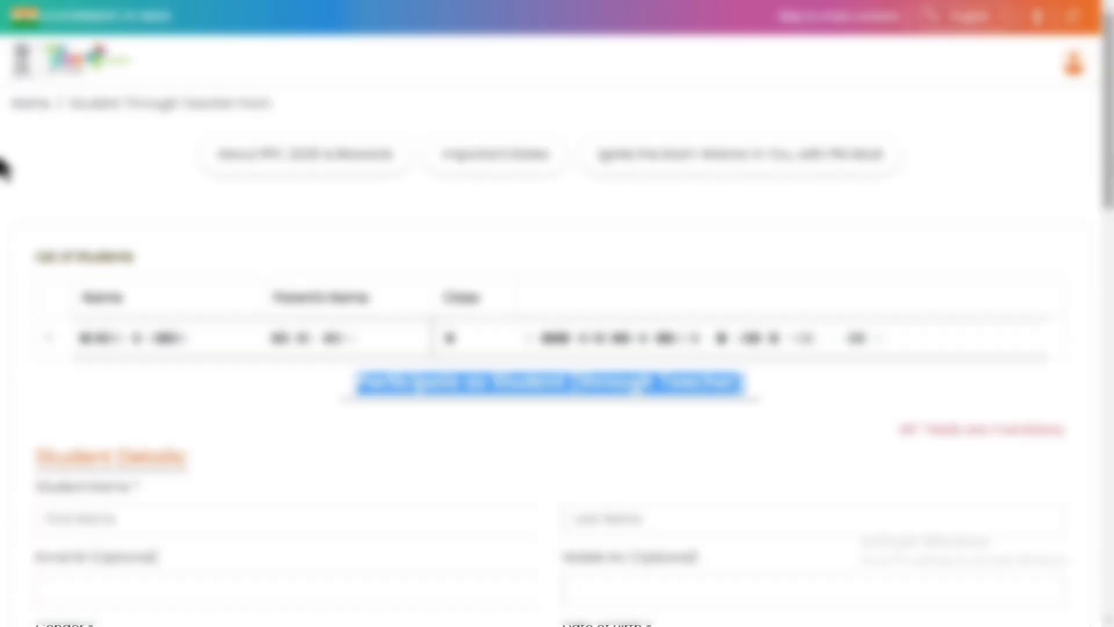
scroll(5, 197, down, 6)
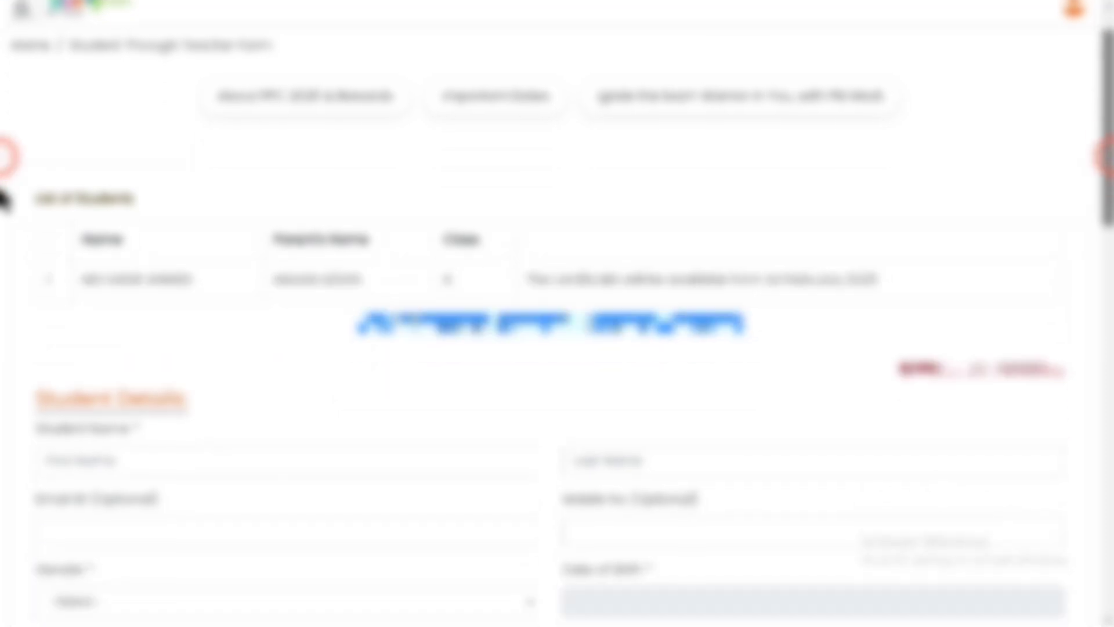
scroll(3, 284, down, 1)
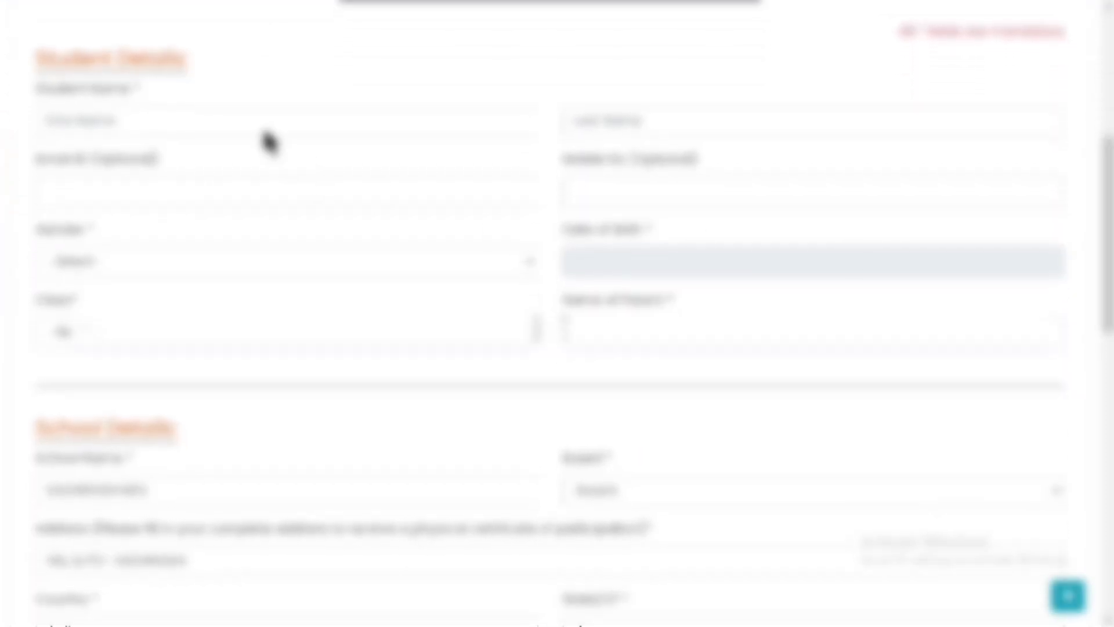
scroll(3, 192, down, 5)
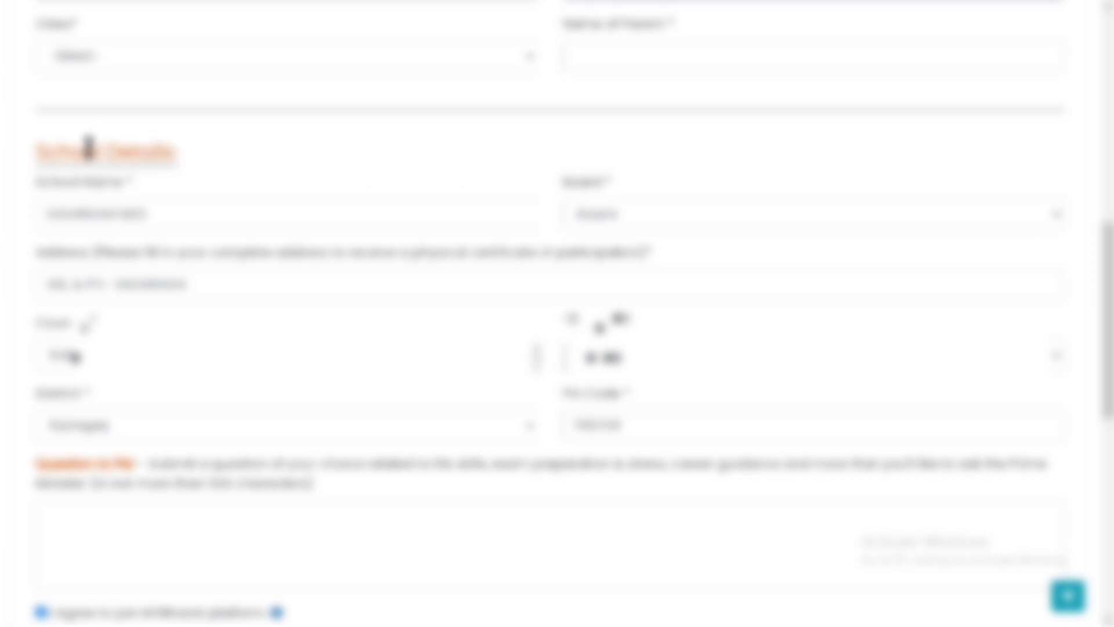
scroll(3, 256, down, 3)
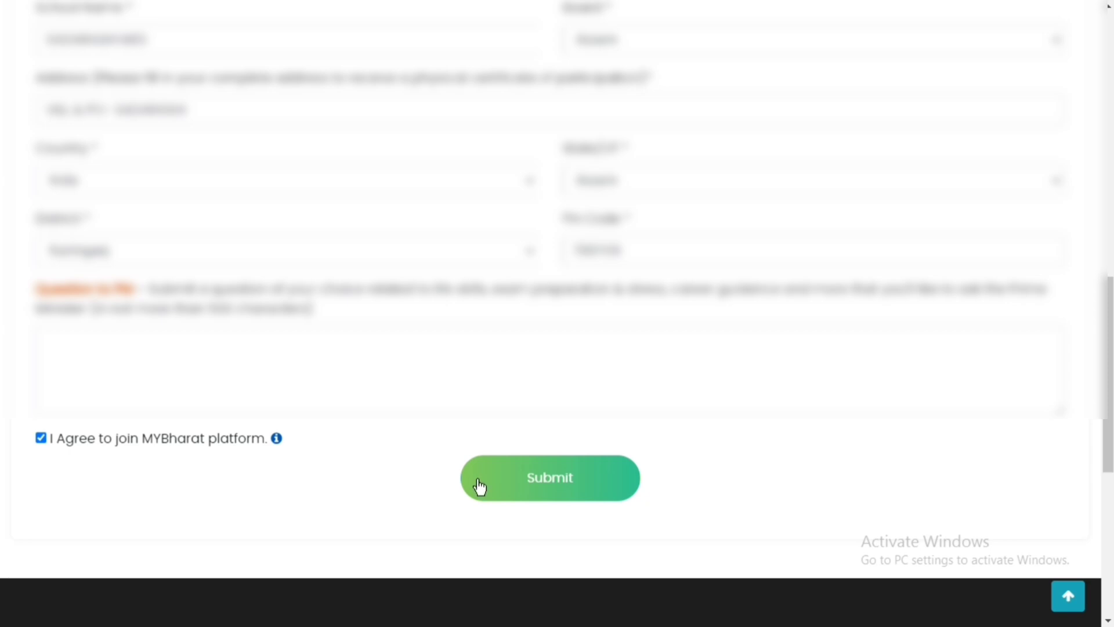
Submit the additional student's form, agree to the final submission, and read the participation and certificate notes
click(530, 489)
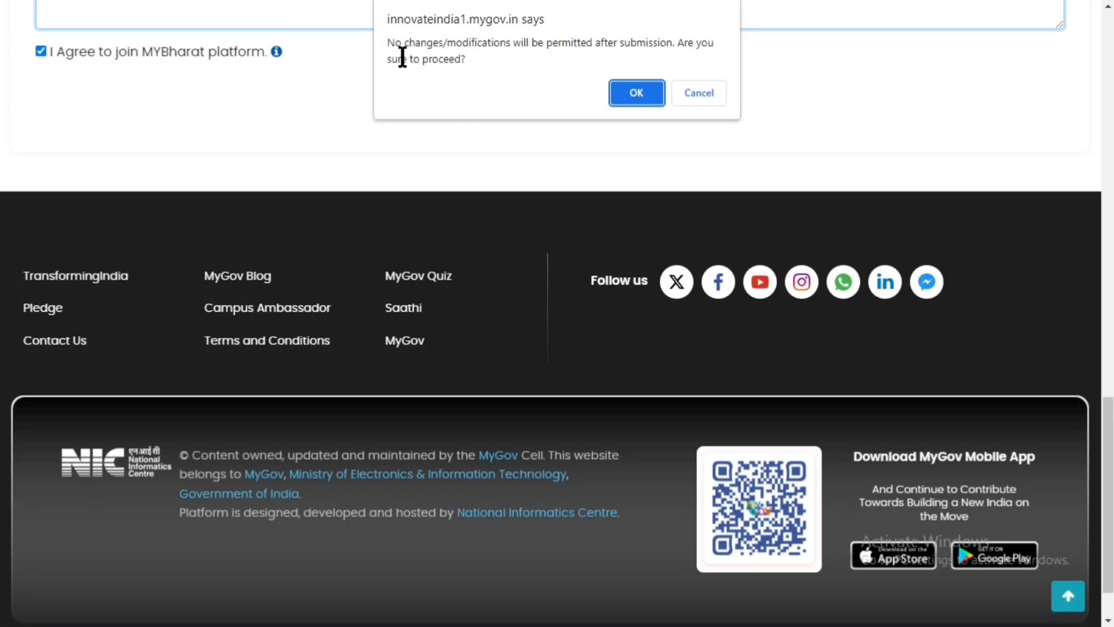
drag(386, 43, 623, 59)
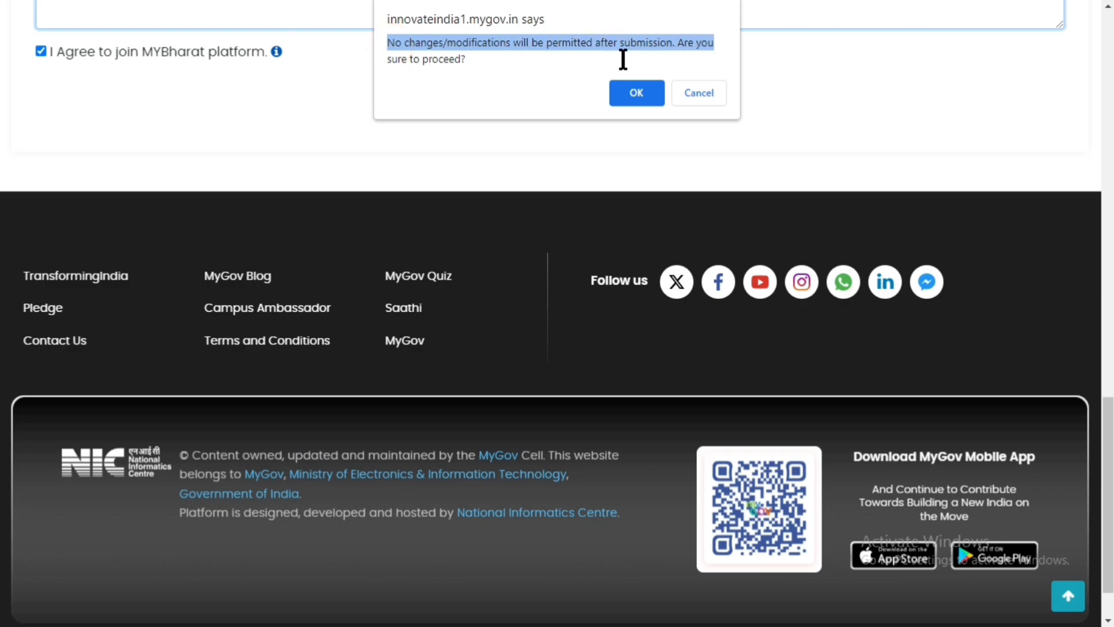
drag(390, 59, 462, 60)
click(634, 93)
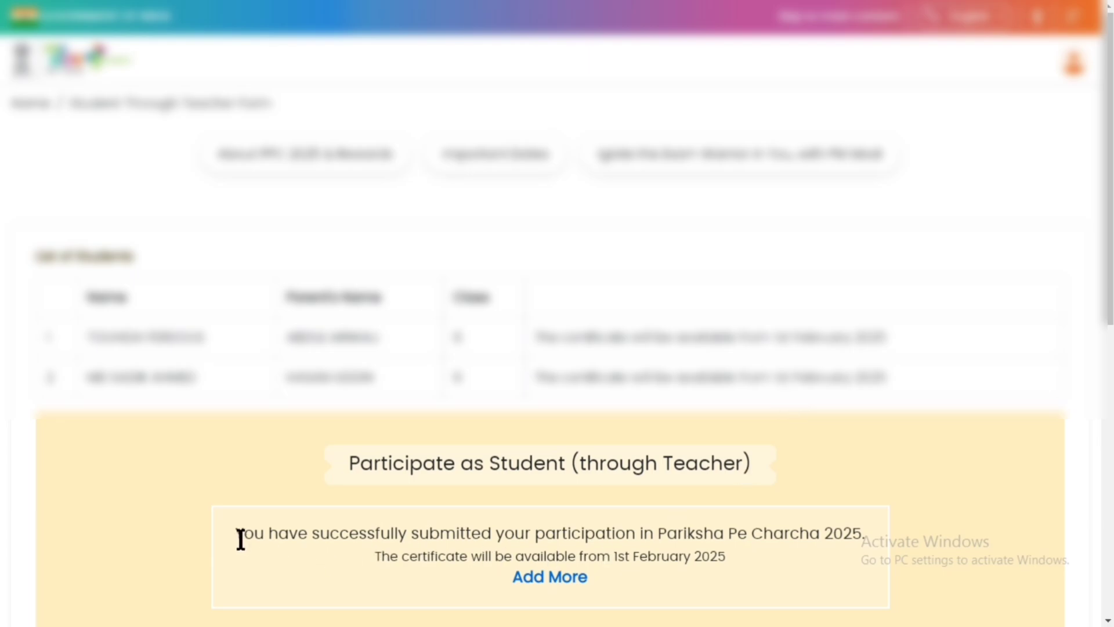
drag(241, 539, 862, 533)
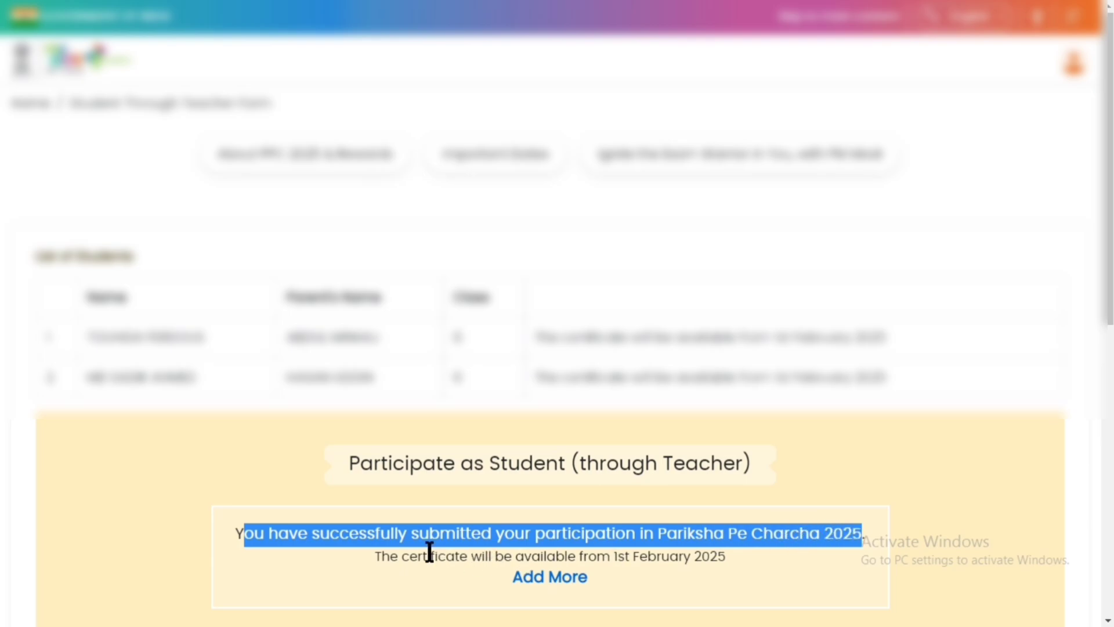
drag(398, 558, 717, 560)
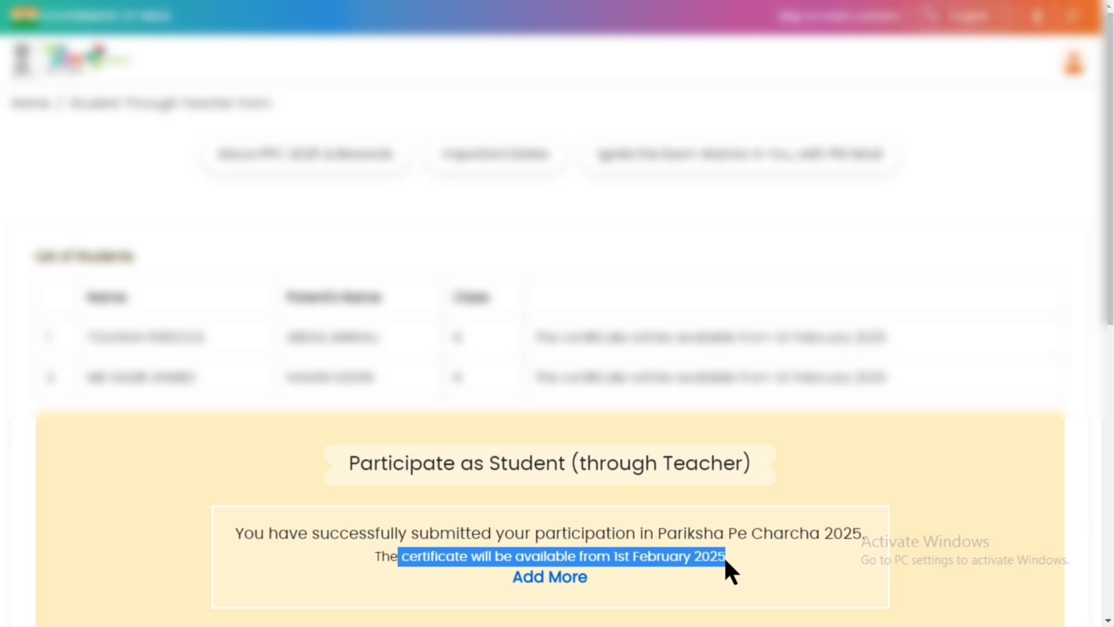